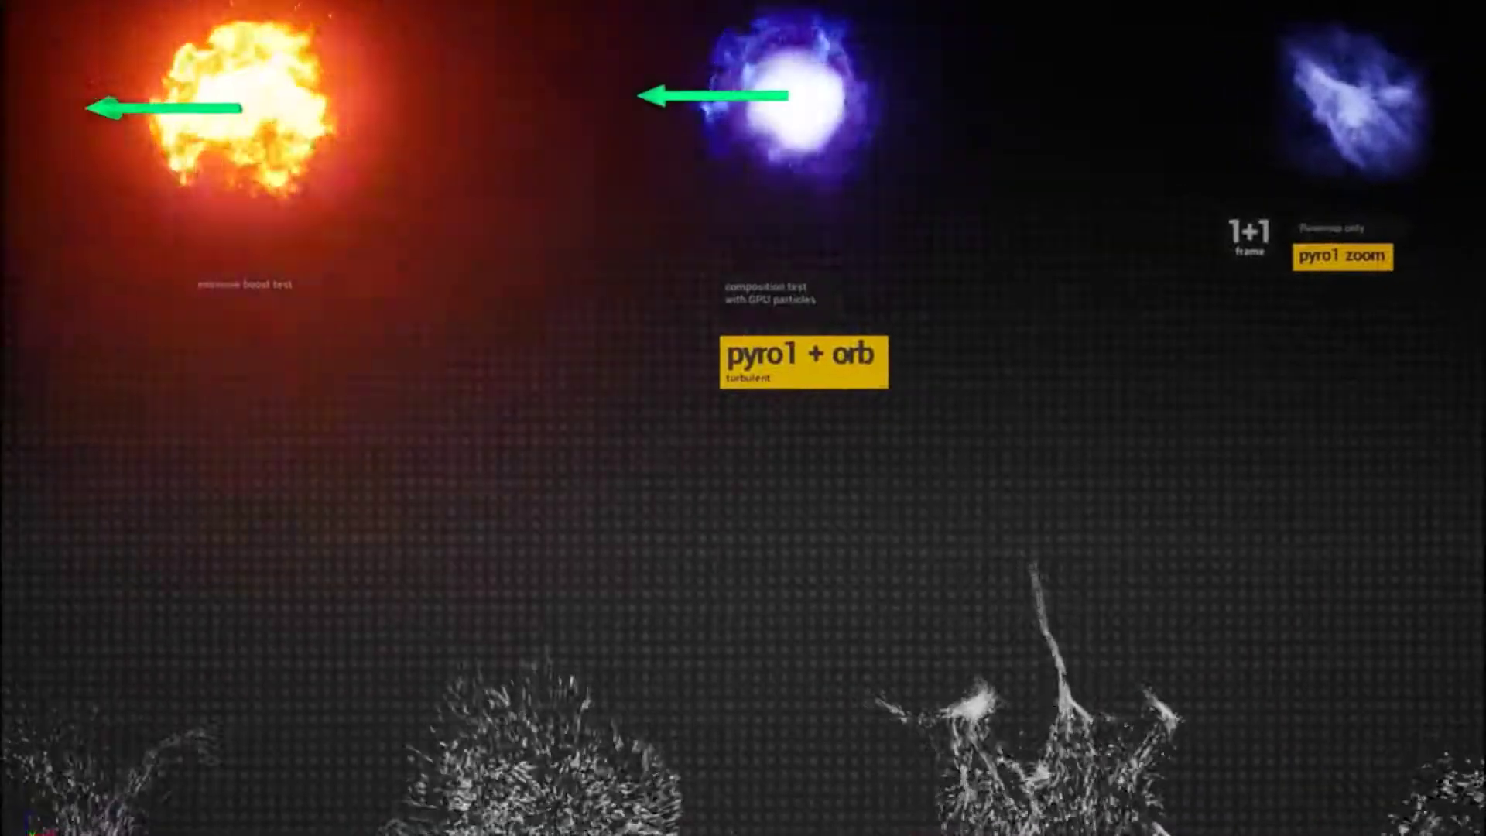
Step: Open the NinjaTools level and check the PS_HighFreq3_ColorExample particle system before returning to the level
key("F11")
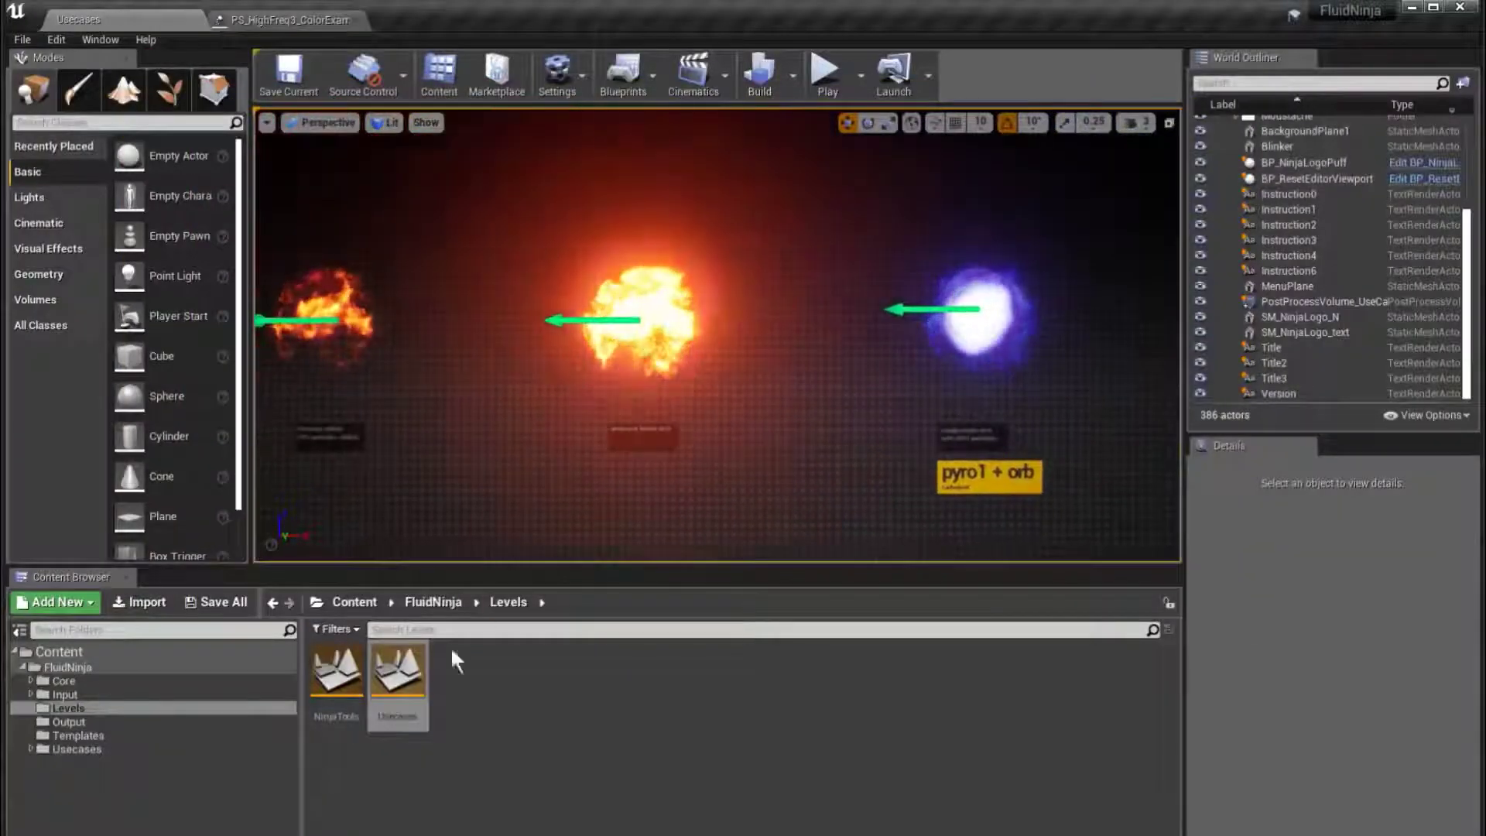
double_click(358, 677)
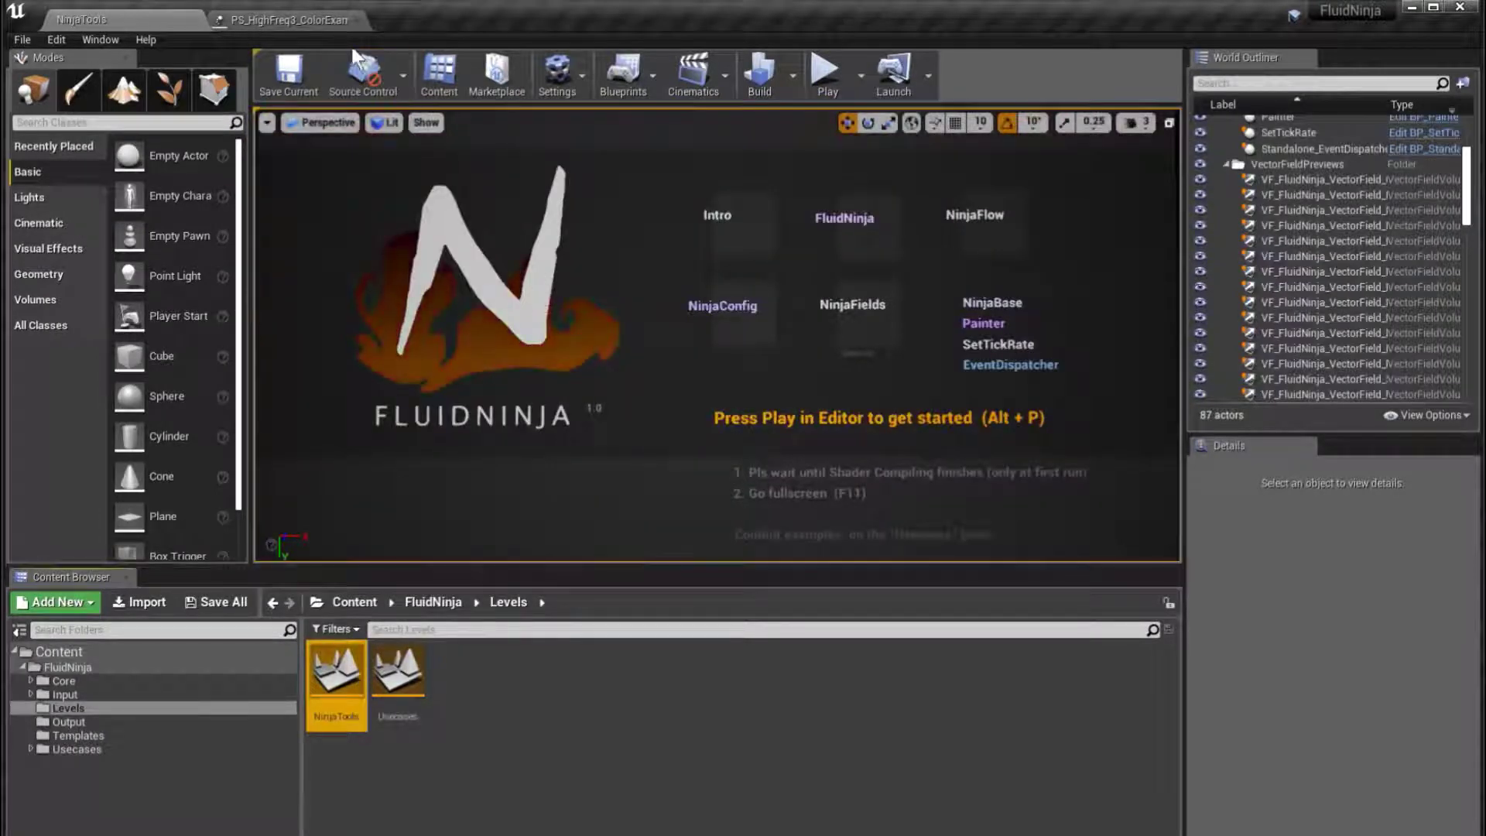
left_click(303, 21)
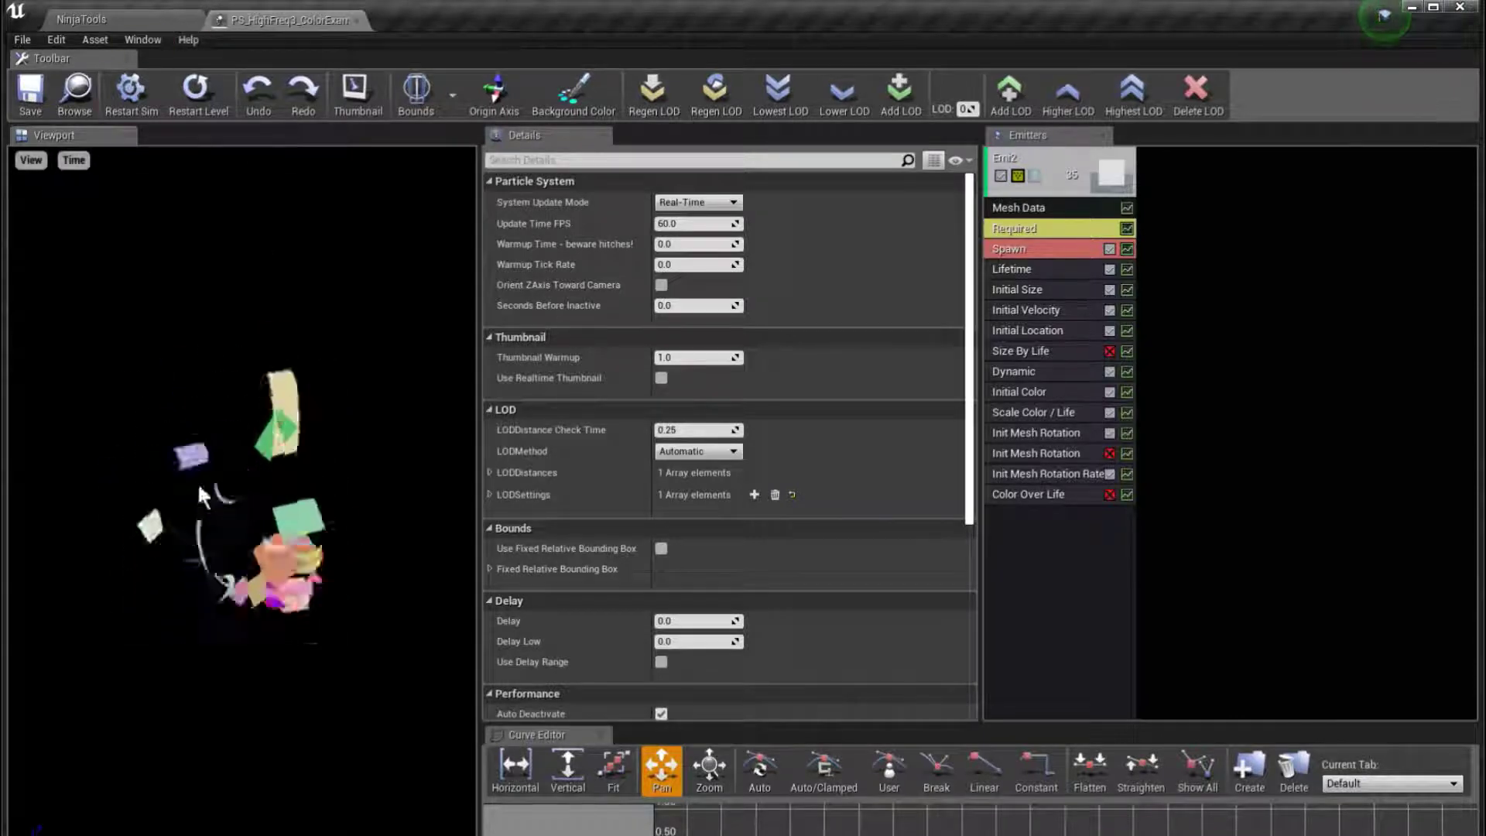
left_click(154, 21)
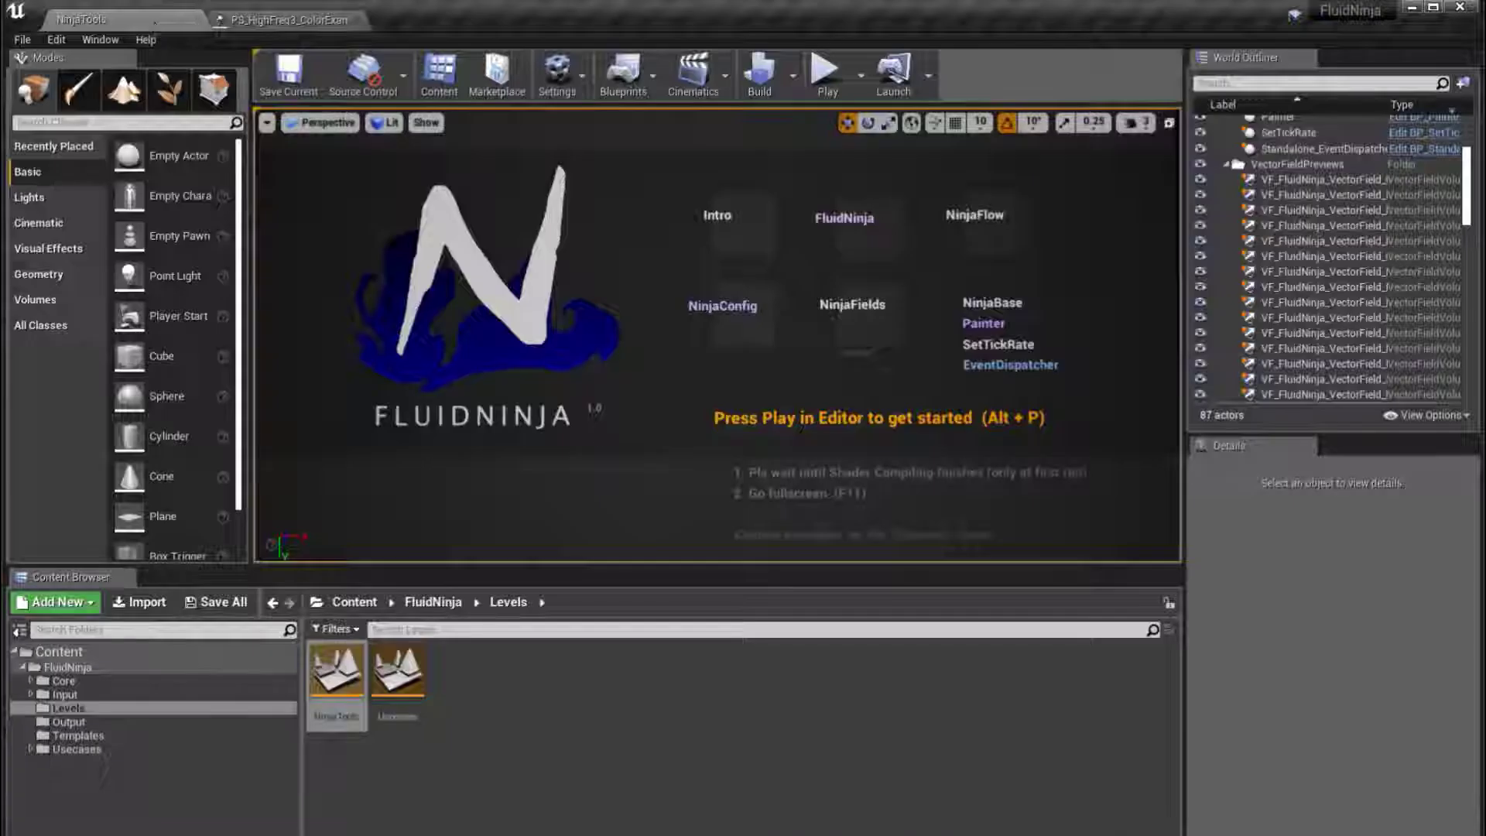
Step: Run the NinjaTools level in full screen and switch from the Intro to the FluidNinja module
left_click(572, 549)
key("F11")
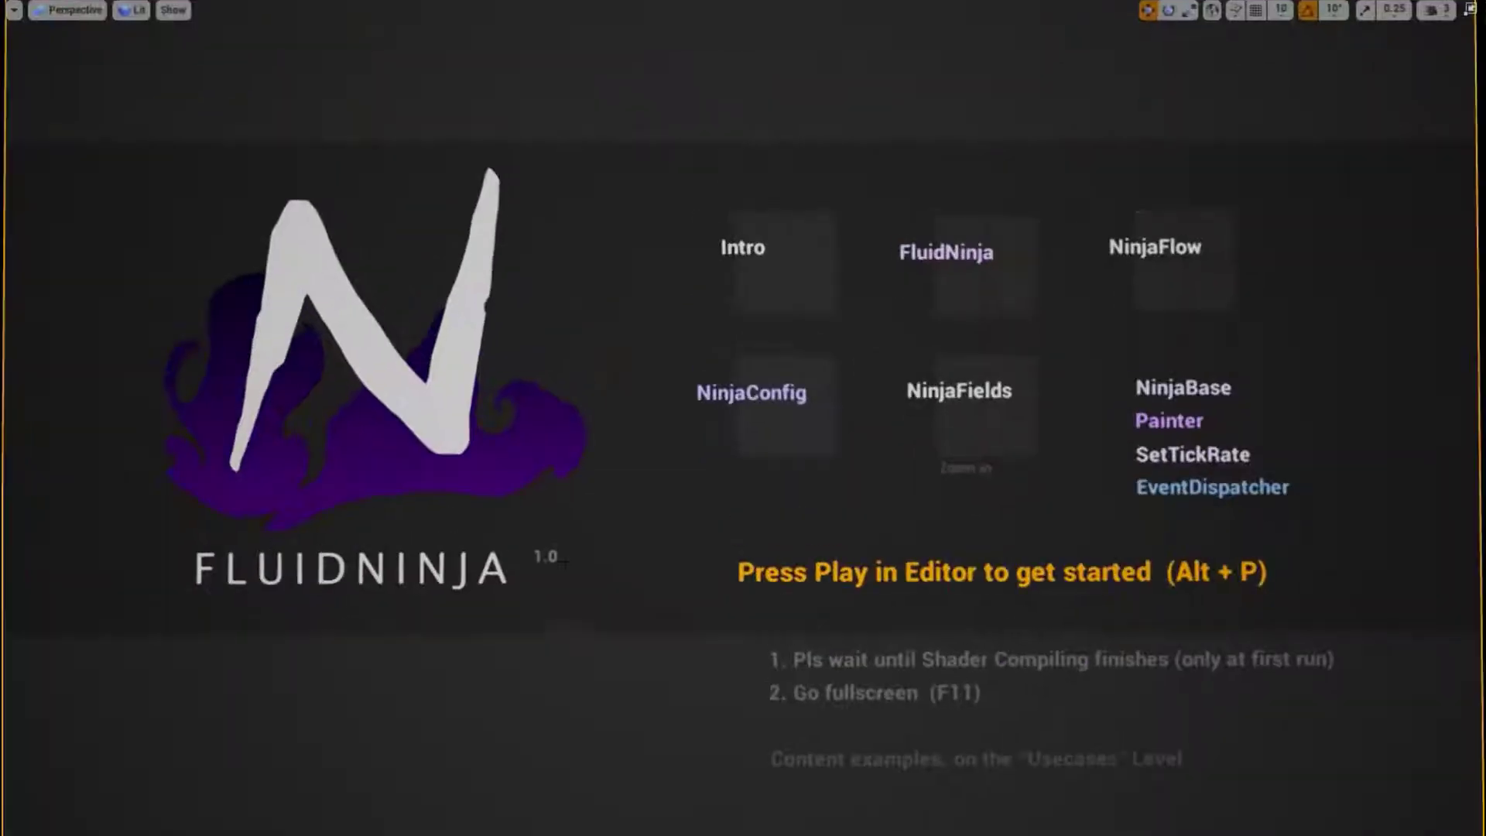
key("alt+p")
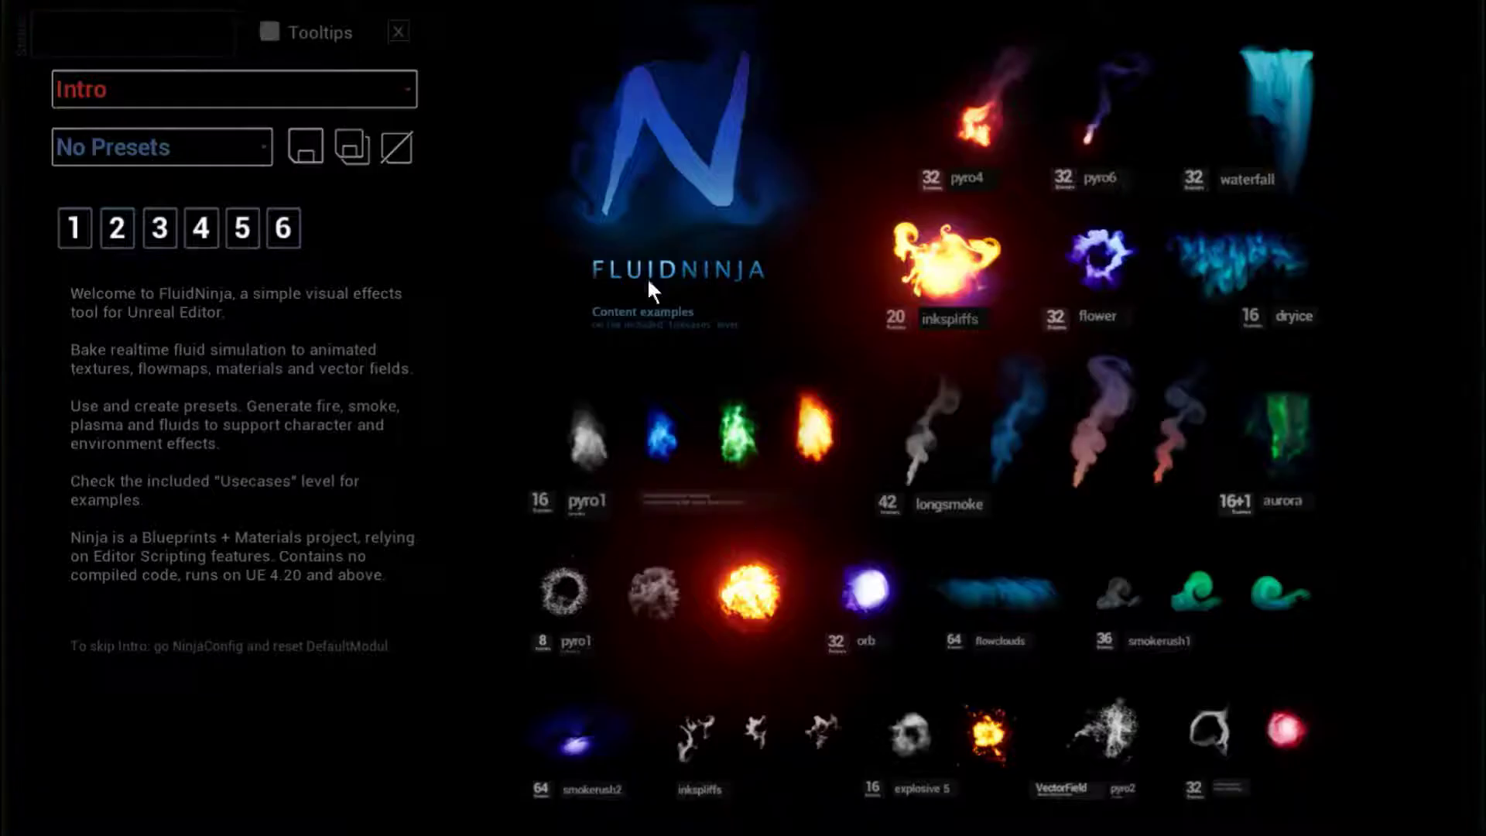
left_click(219, 72)
left_click(136, 121)
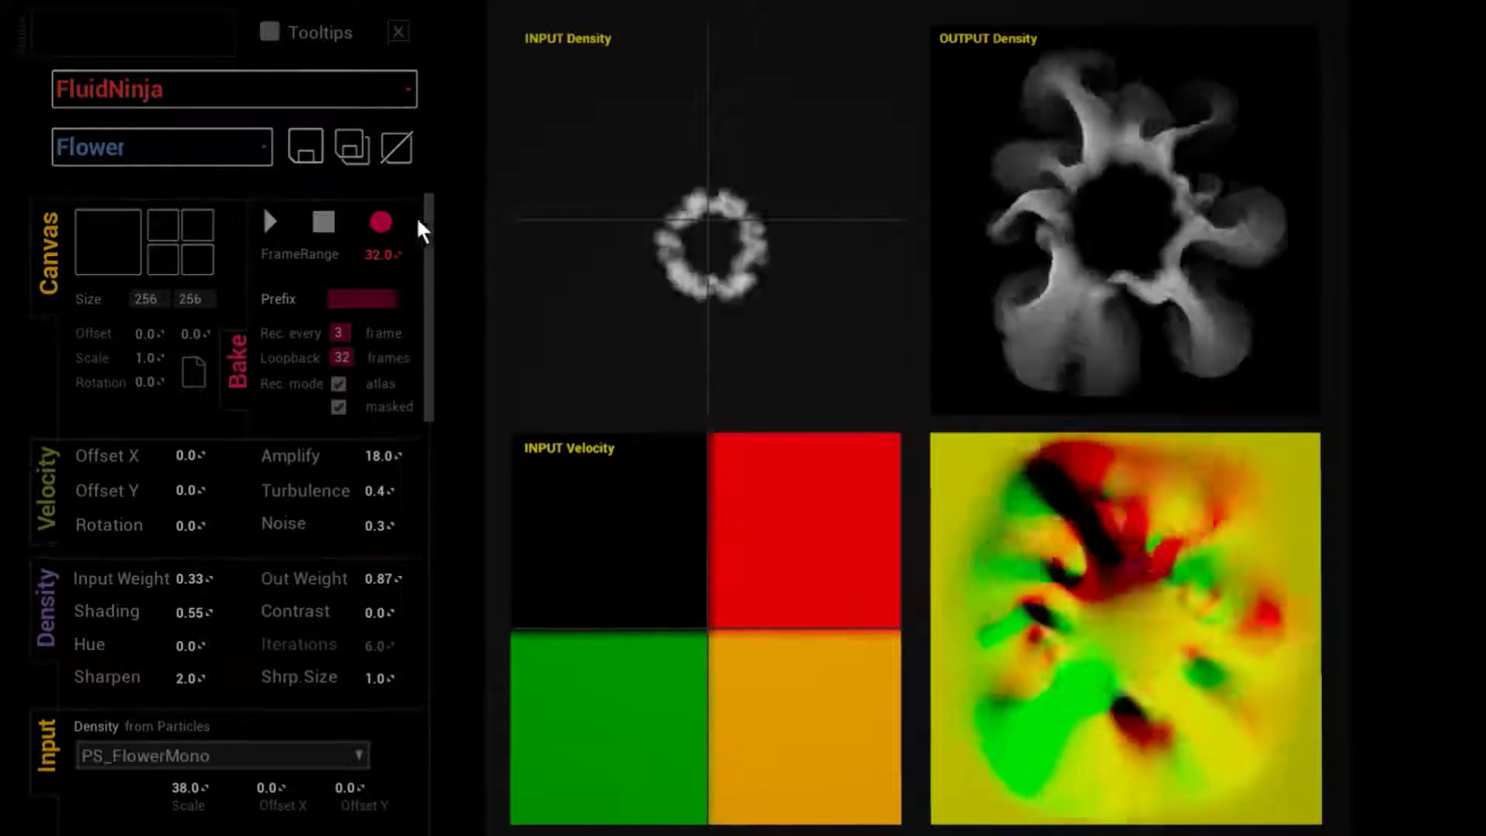
Step: Load the Pyro4_Flame_ColorExample preset in place of the Flower preset
left_click(193, 147)
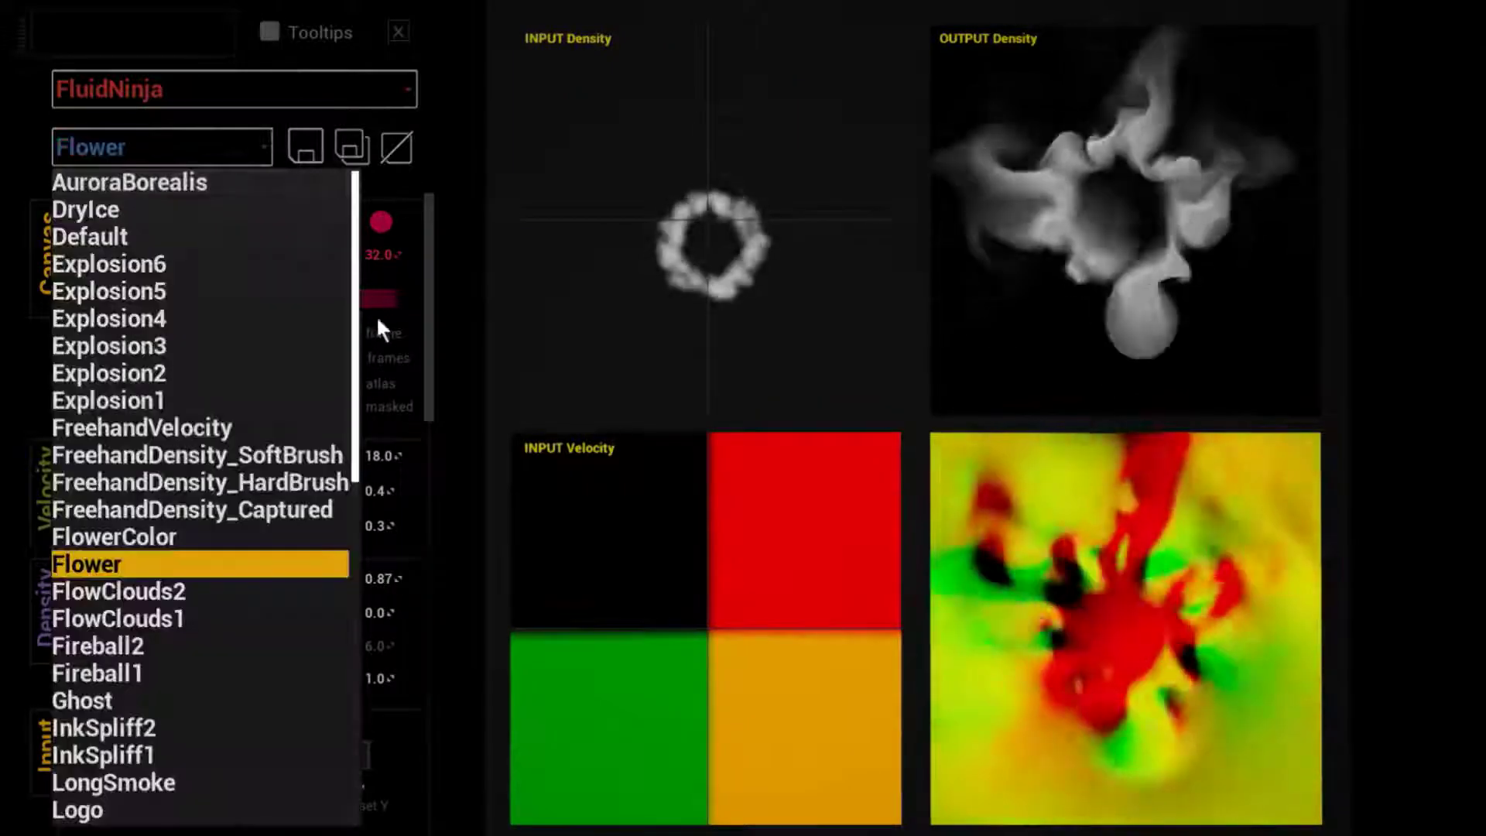
left_click_drag(359, 313, 361, 627)
scroll(328, 705, "down", 1)
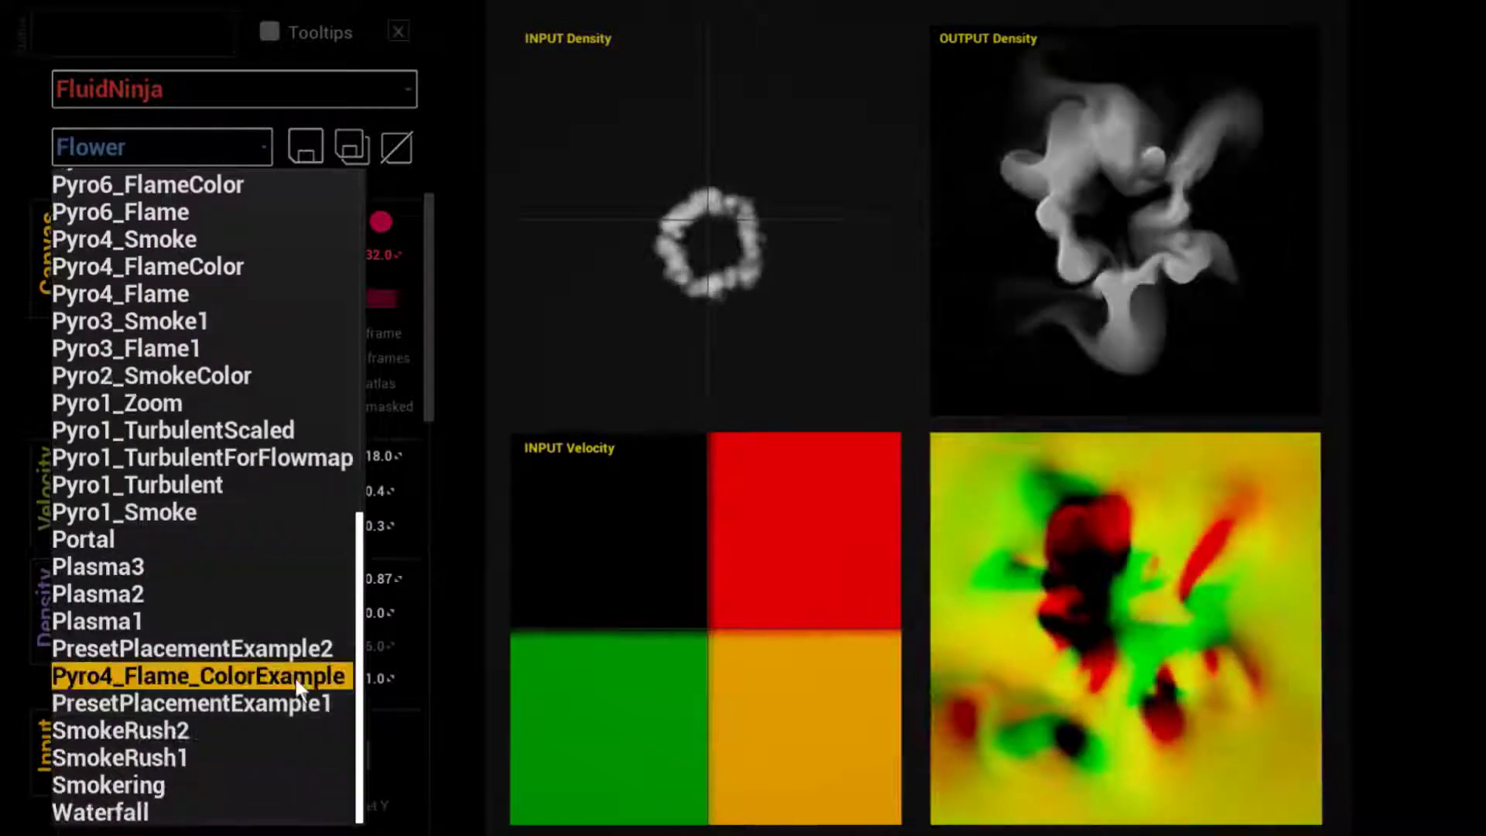
left_click(294, 676)
Step: Set the density particle input to PS_HighFreq3_ColorExample
scroll(219, 617, "down", 2)
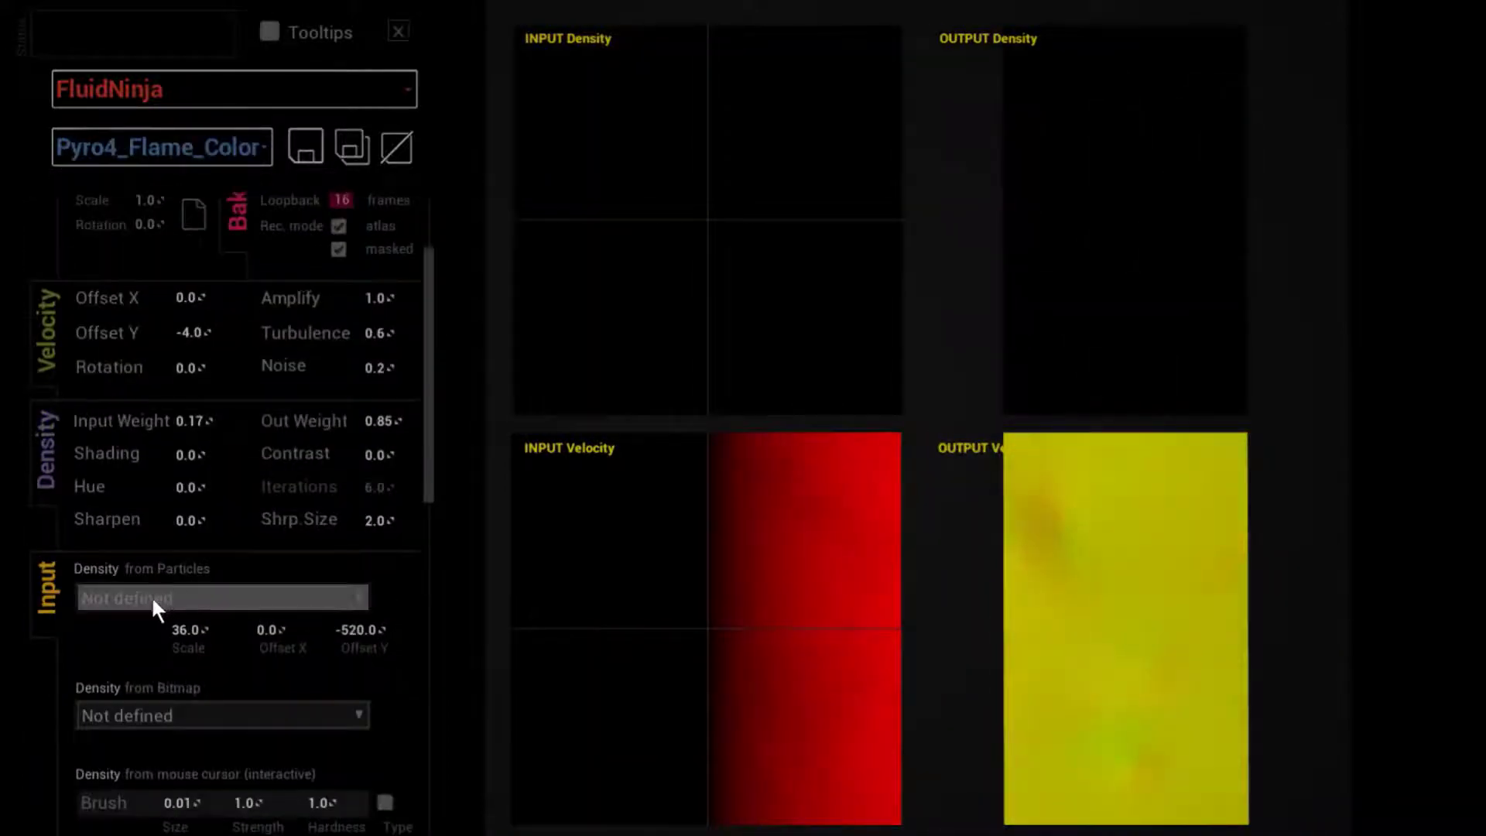
left_click(203, 596)
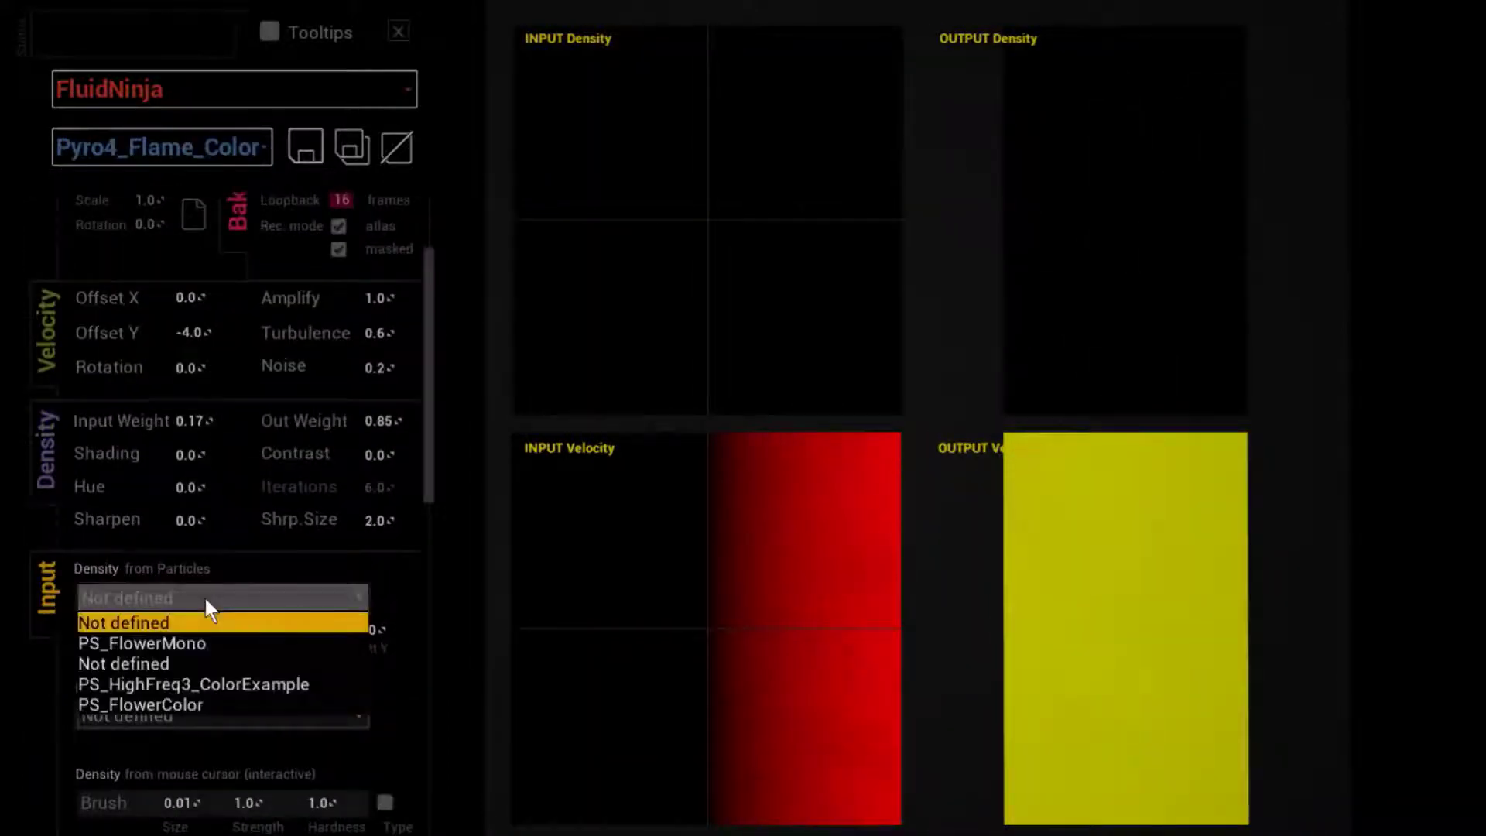
left_click(246, 678)
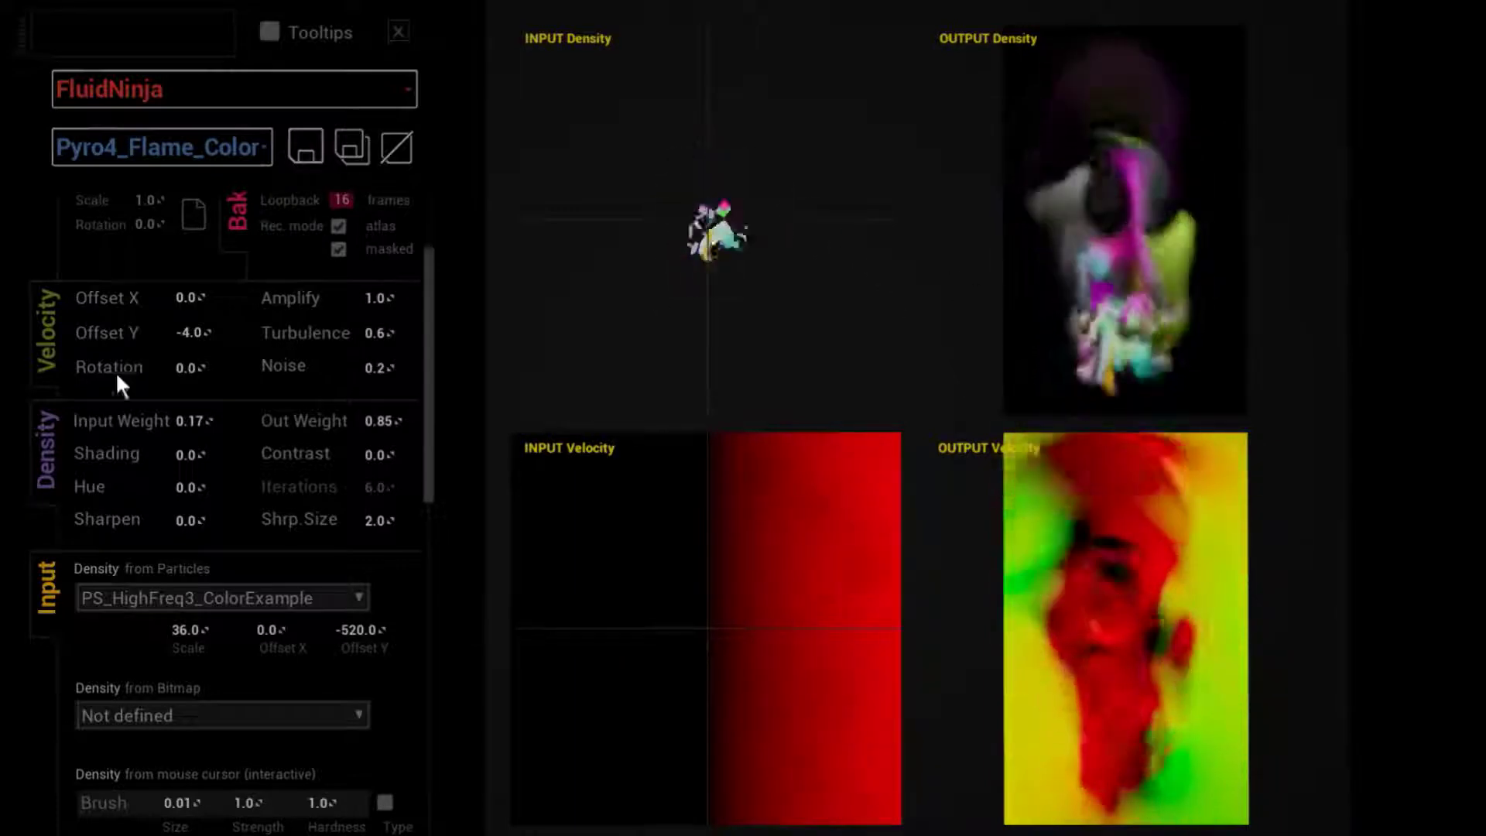
Step: Load the Pyro1_Smoke preset and cycle through the pyro presets up to Pyro7_Flame to compare their simulations
left_click(232, 149)
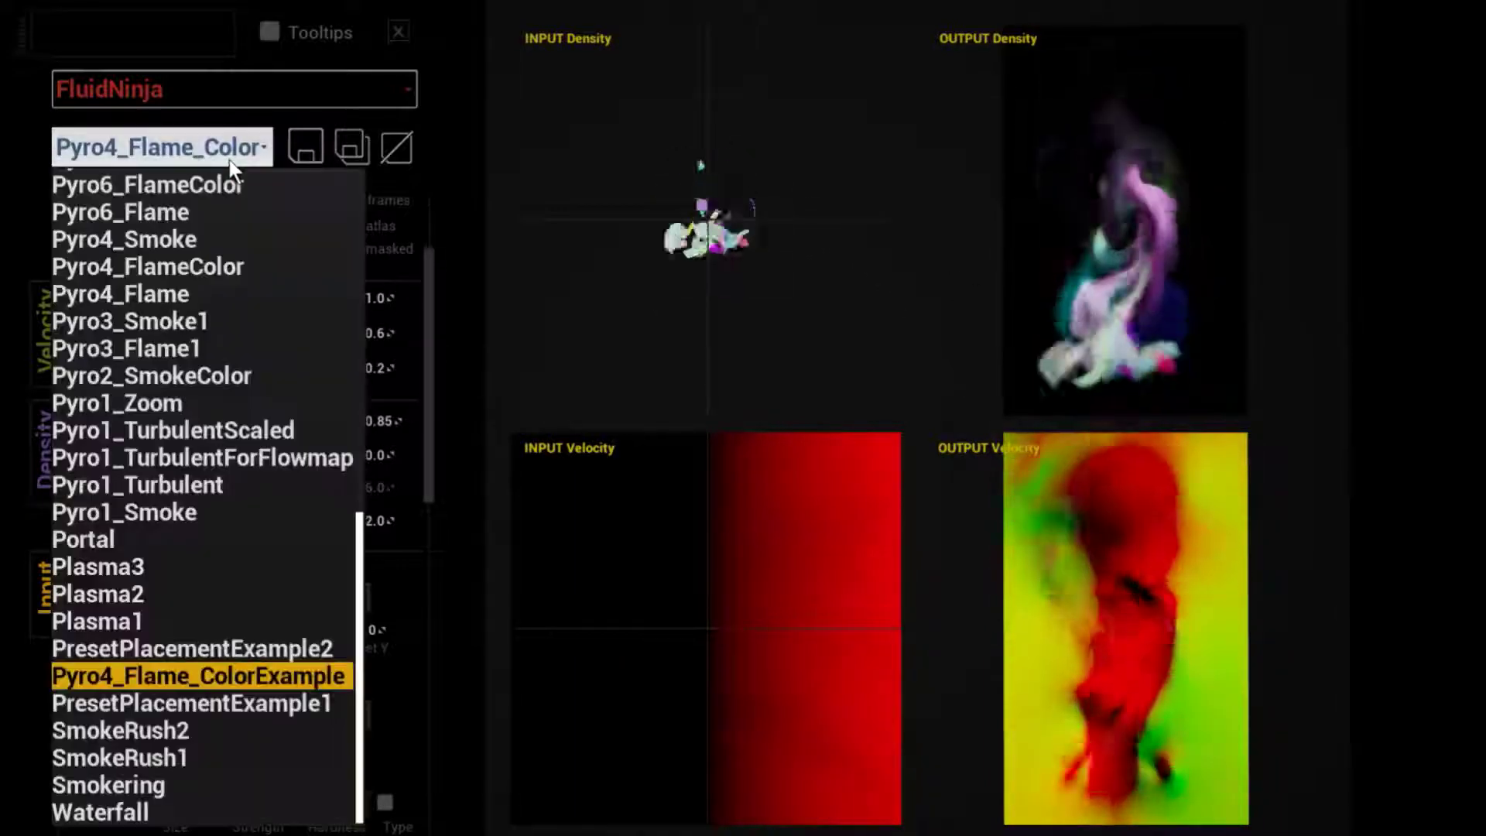
left_click(203, 512)
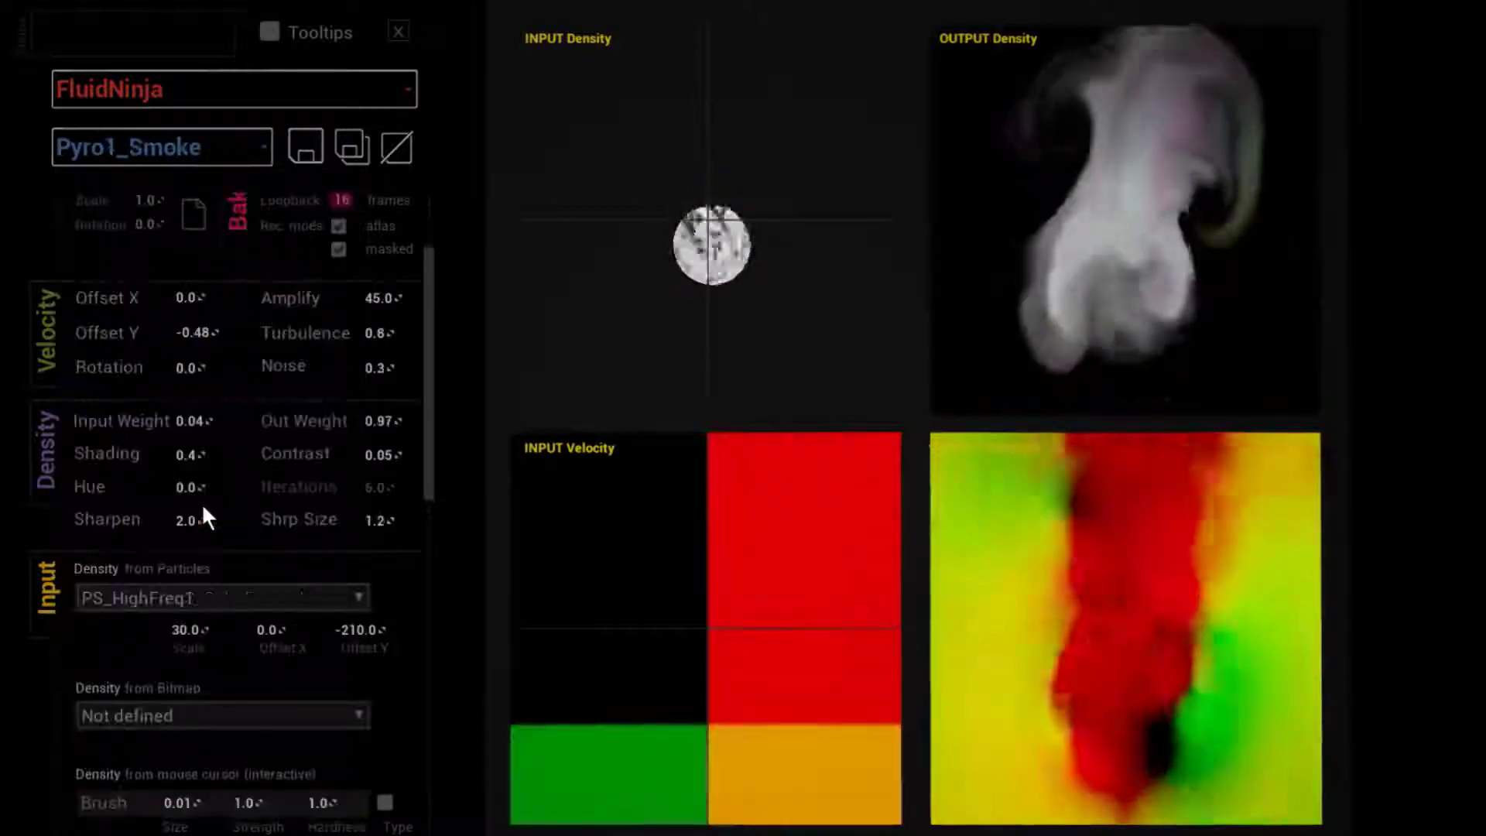
key("Down")
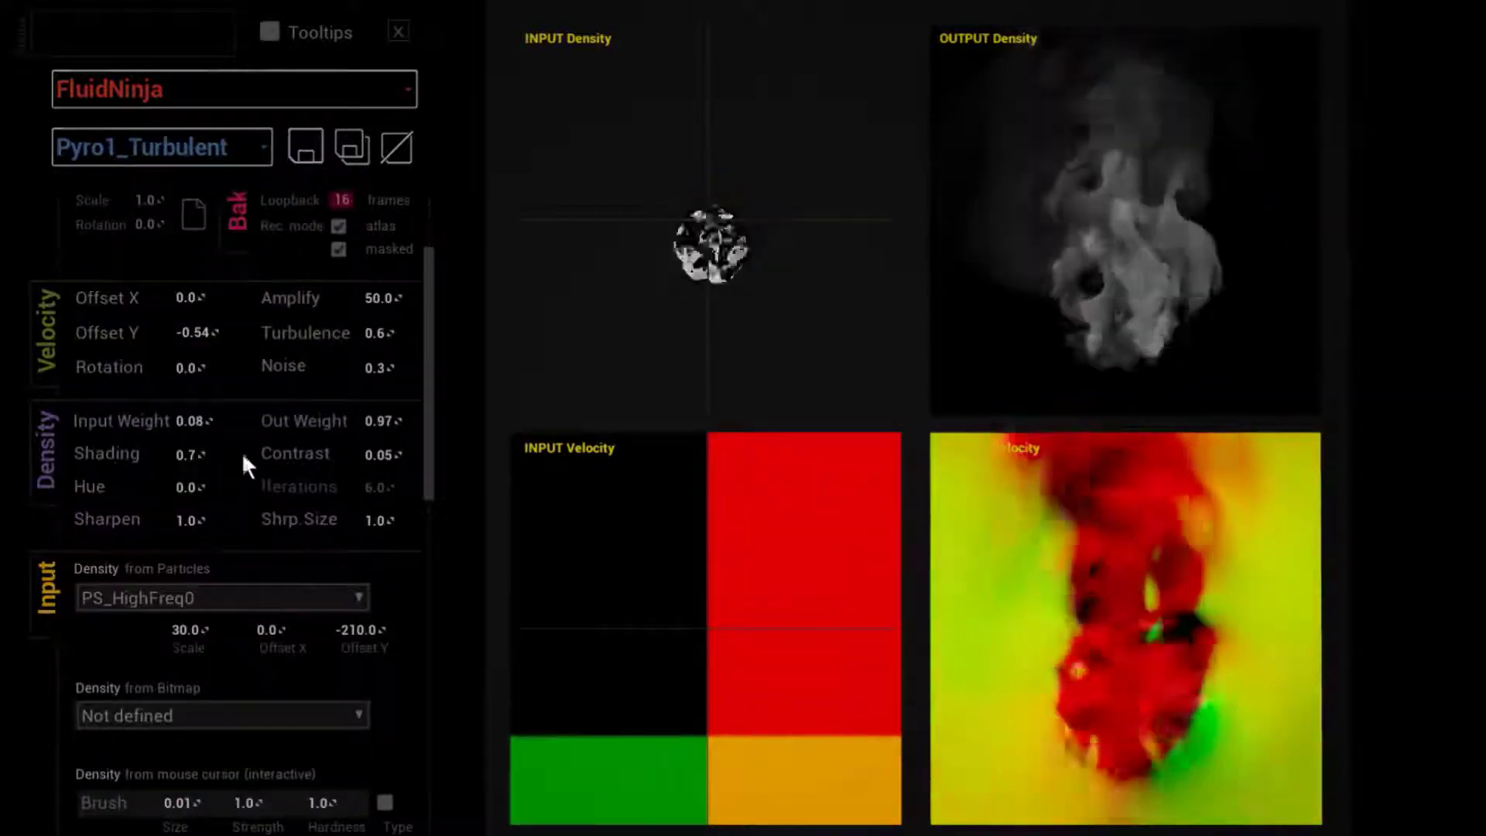
key("Down")
key("Down")
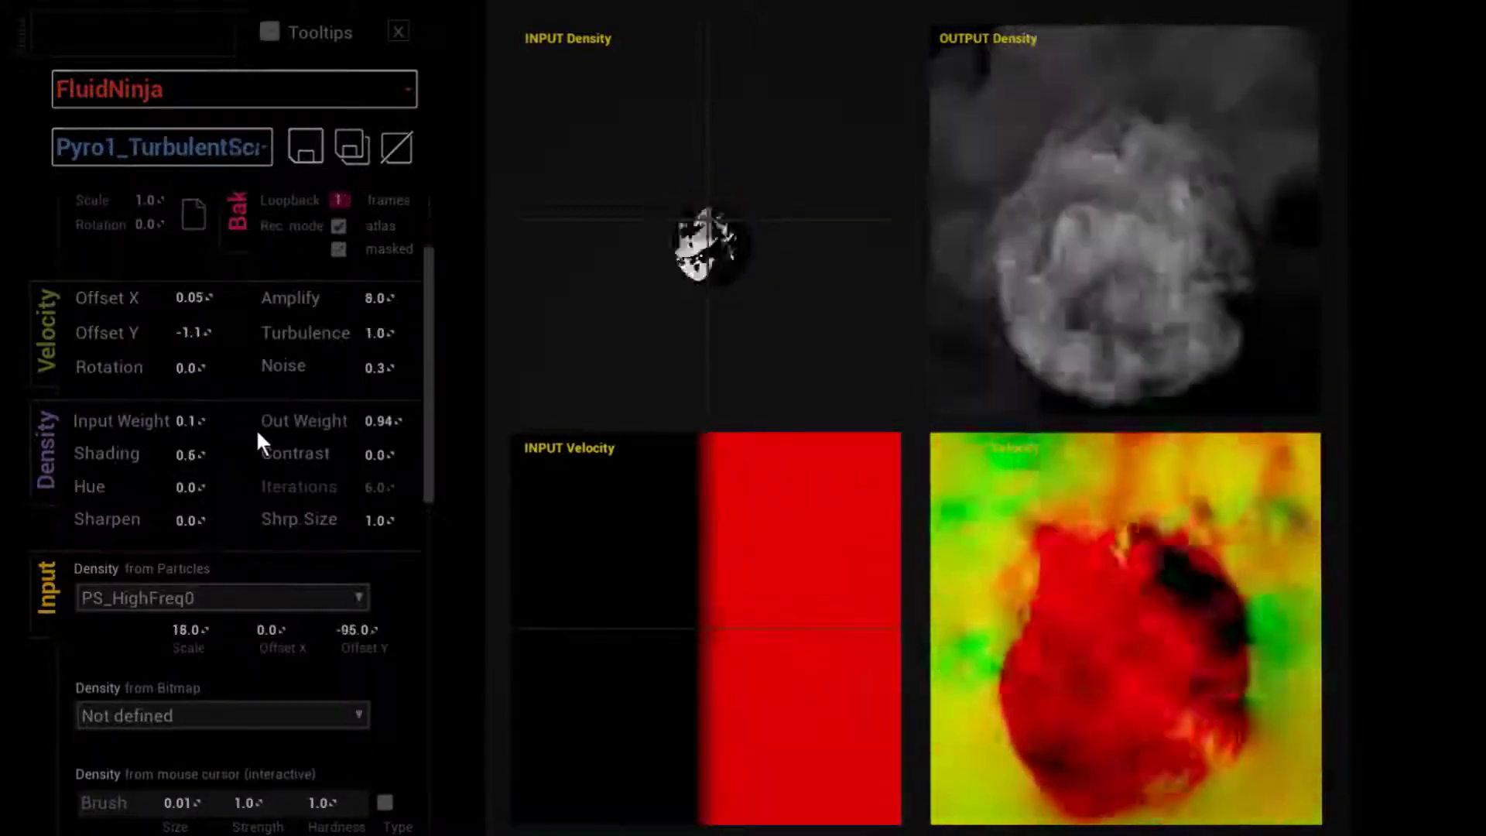
key("Down")
key("Down")
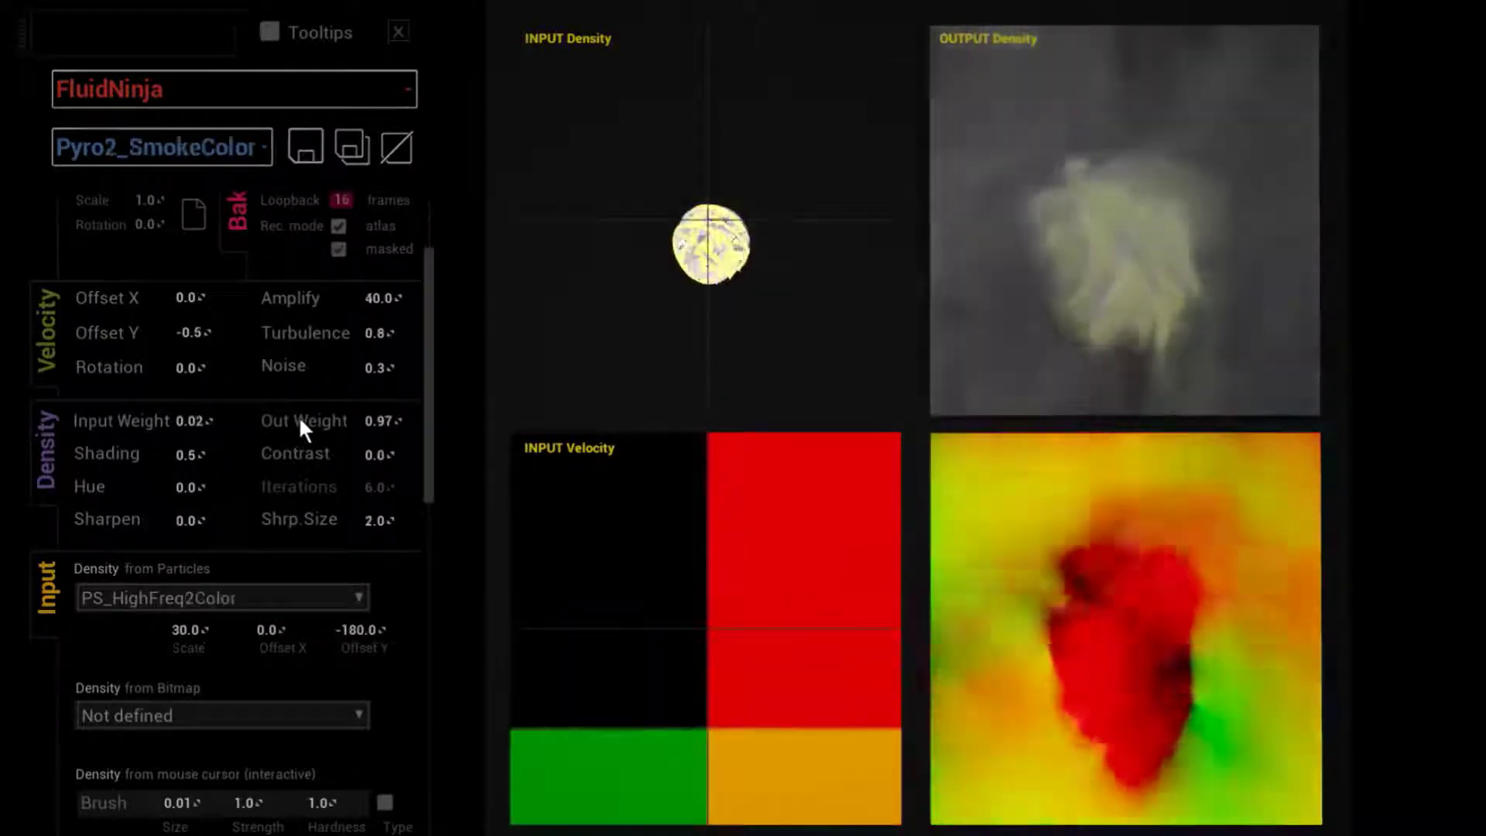
key("Down")
key("Down")
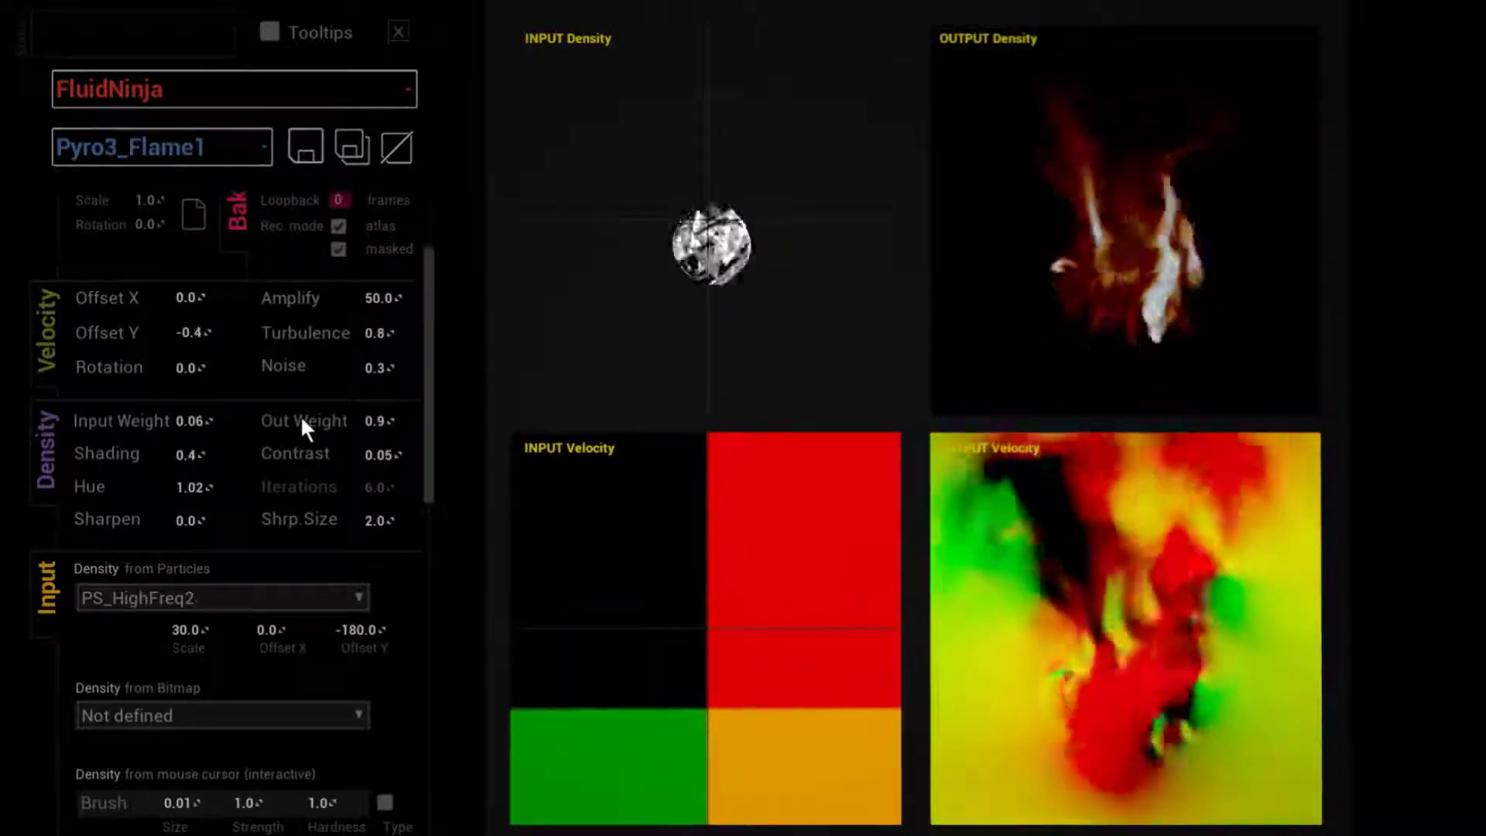
key("Down")
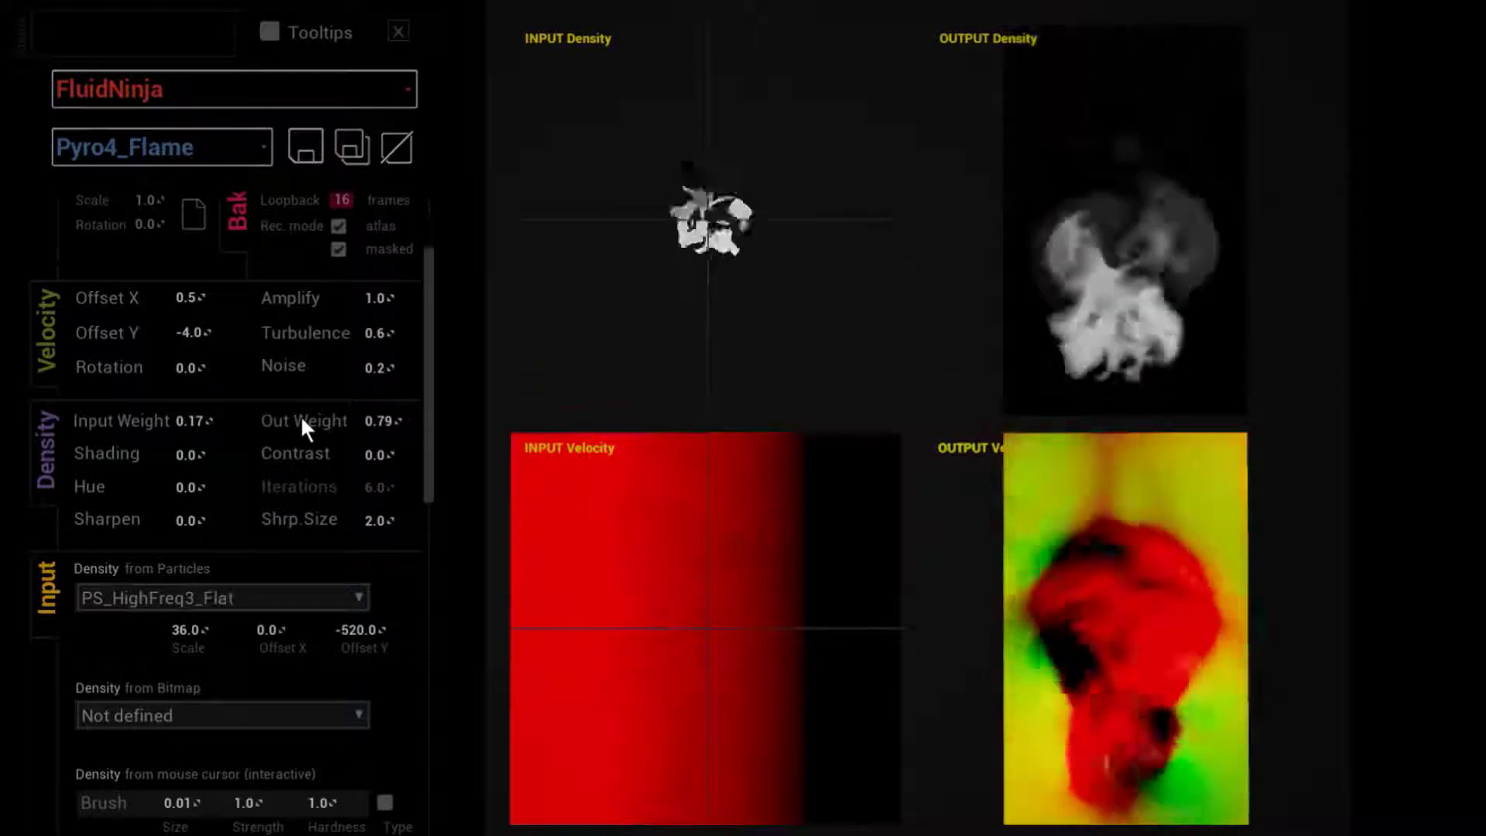
key("Down")
key("Down")
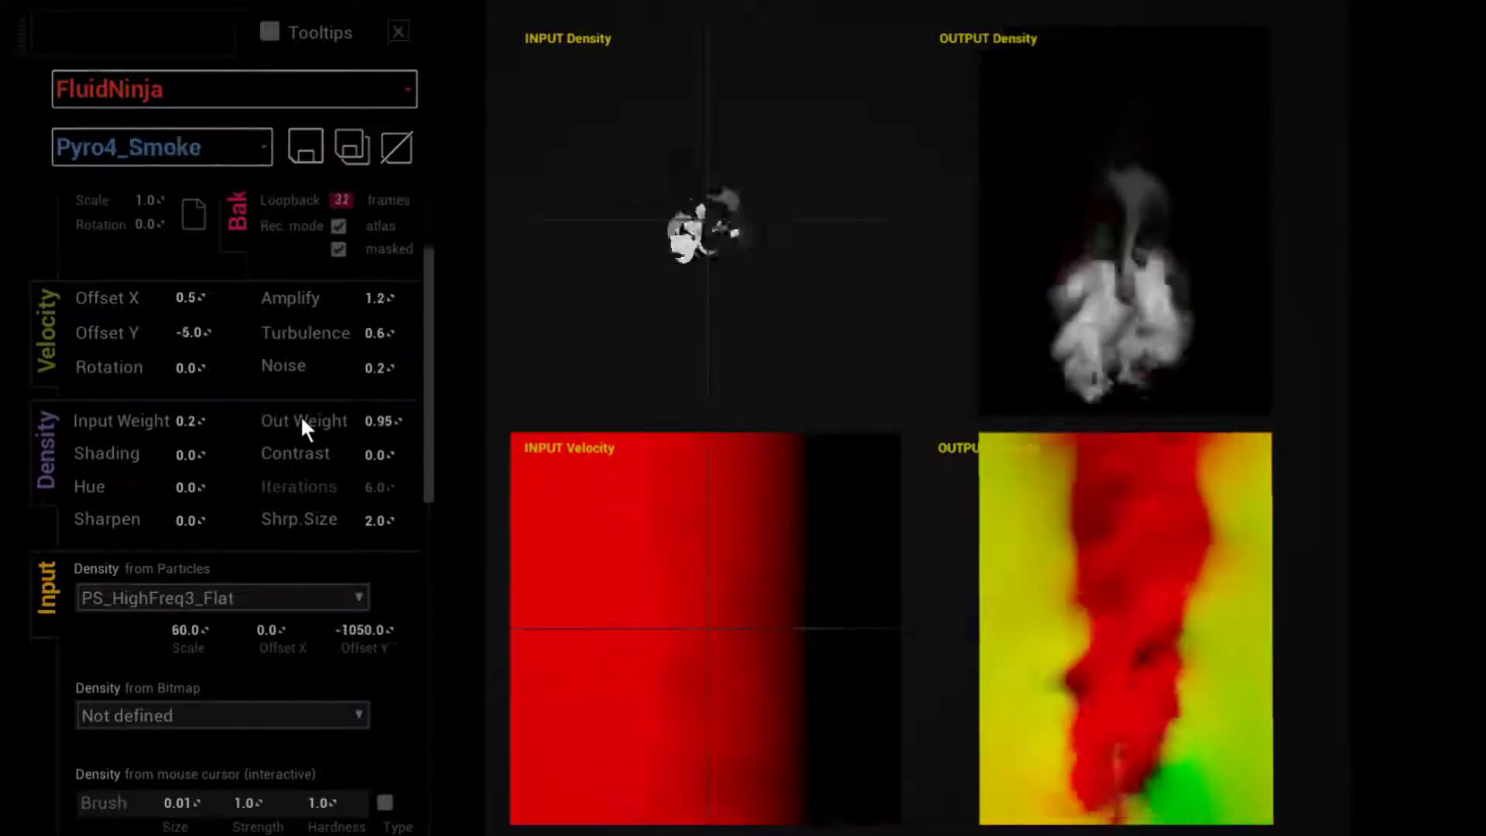
key("Down")
key("Down")
key("Down")
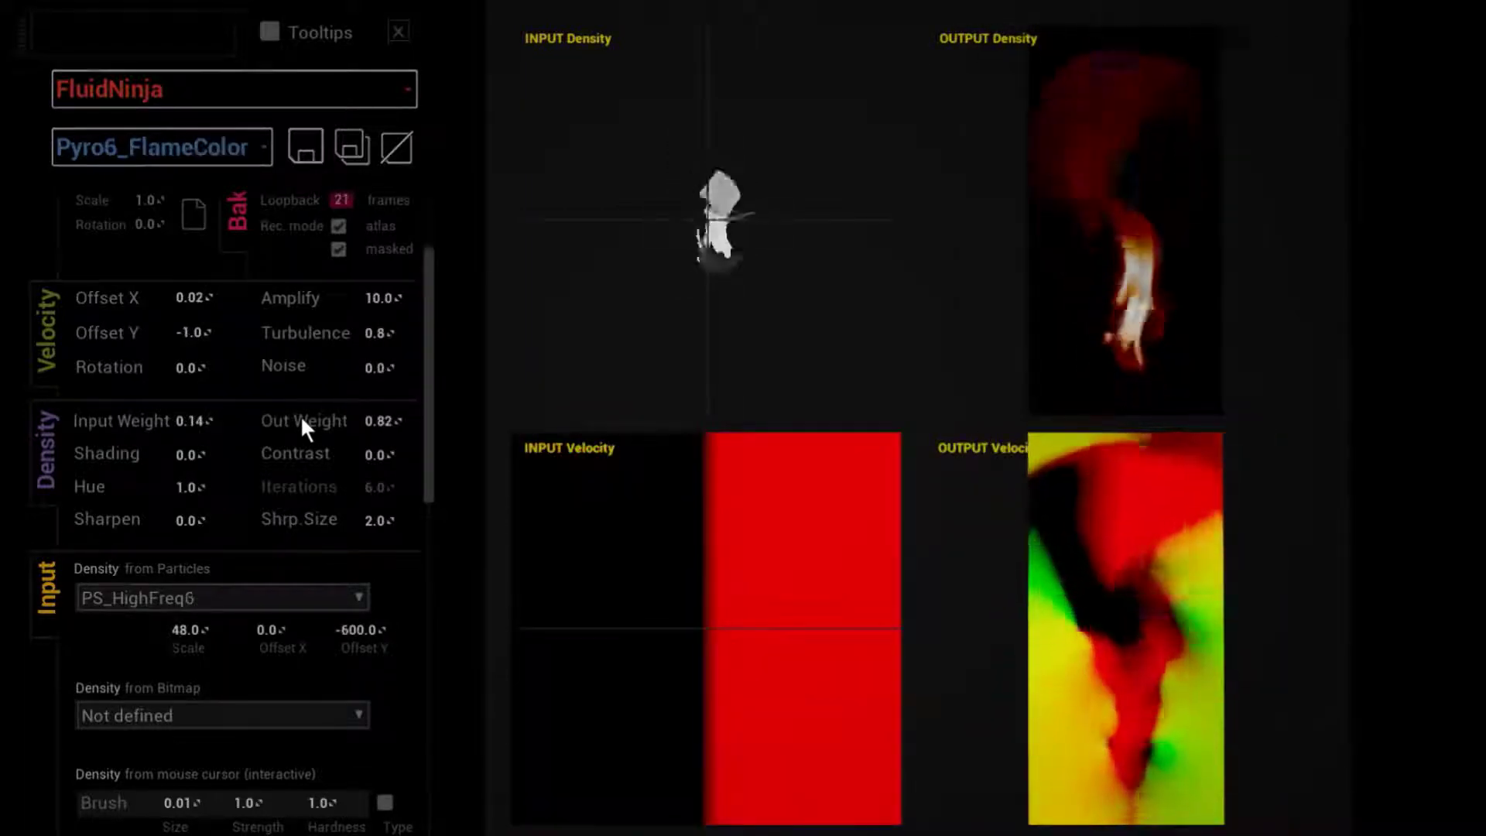
key("Down")
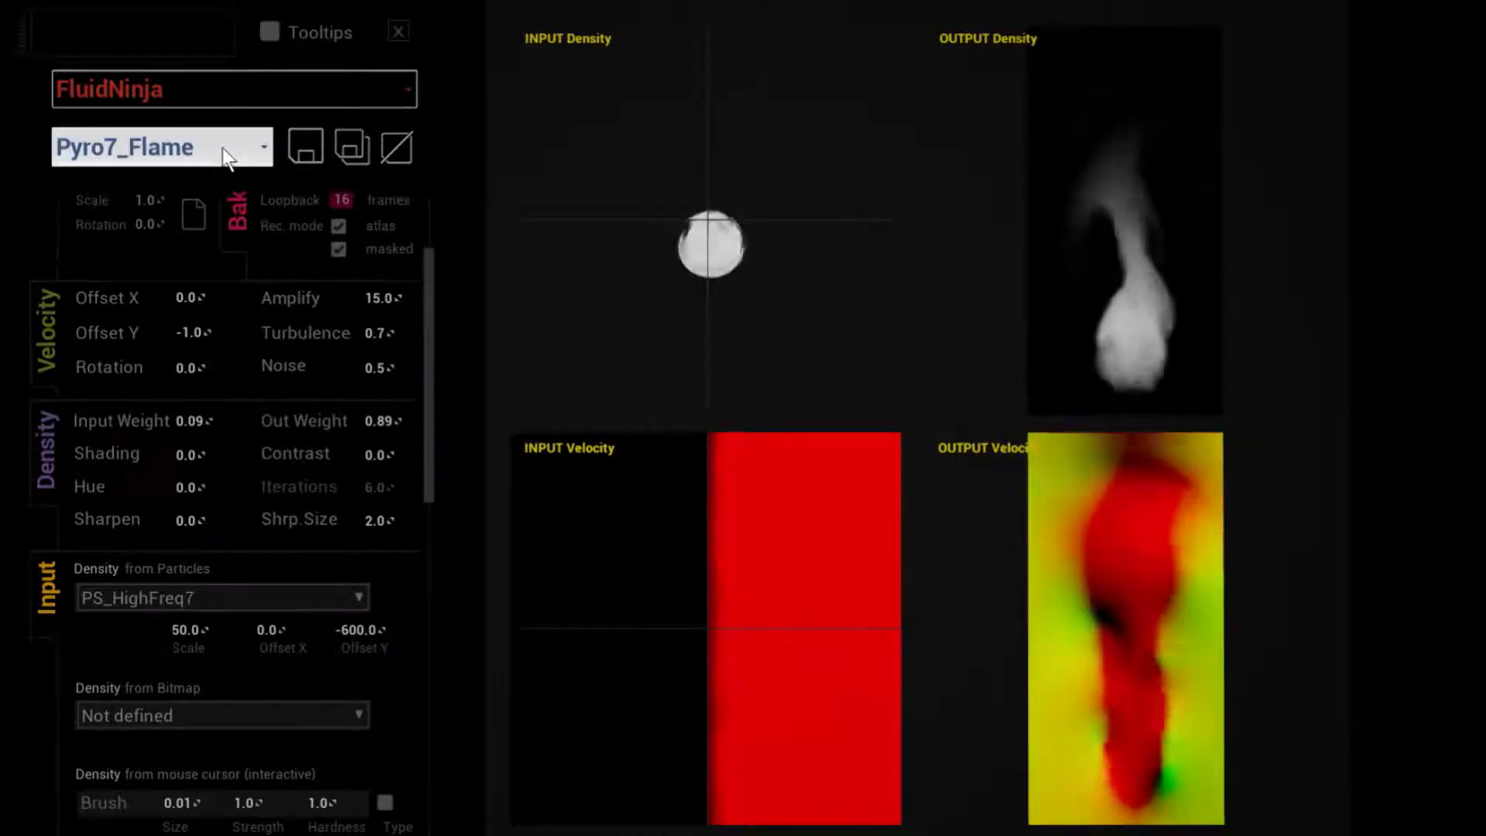
Step: Preview the Waterfall preset and the Plasma3 preset
left_click(226, 155)
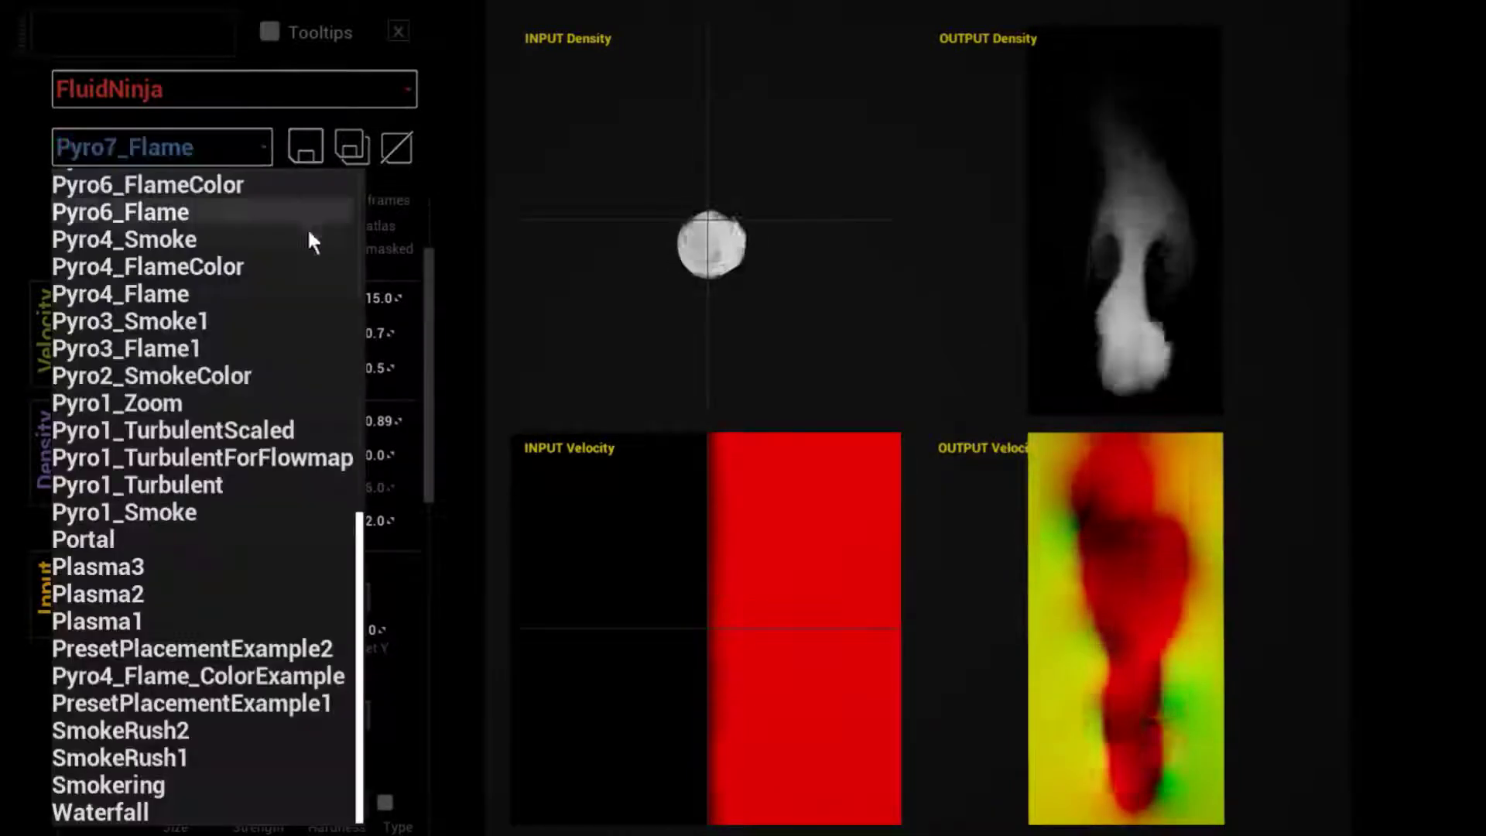
left_click(156, 805)
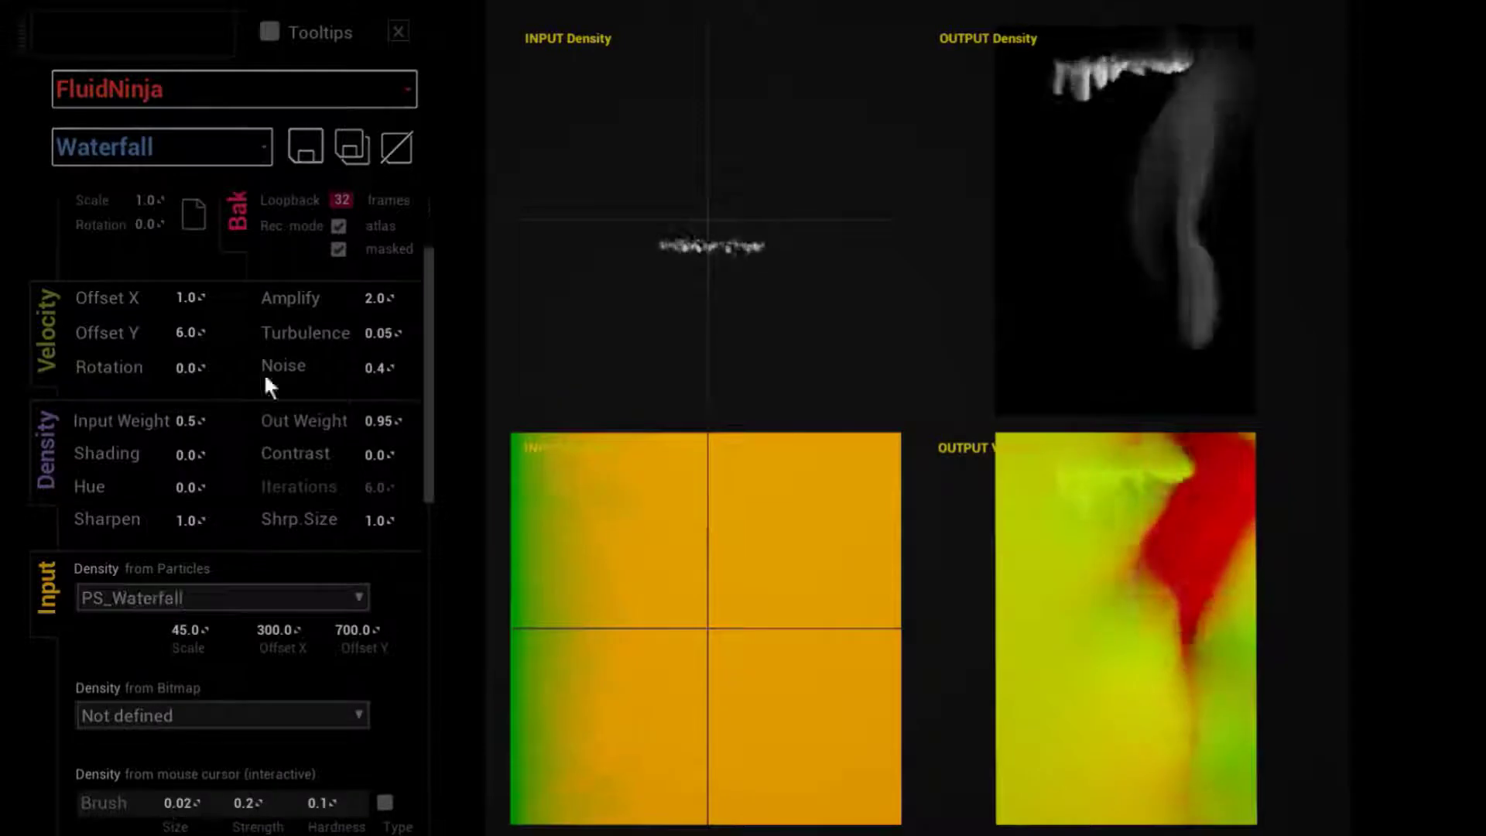
left_click(226, 155)
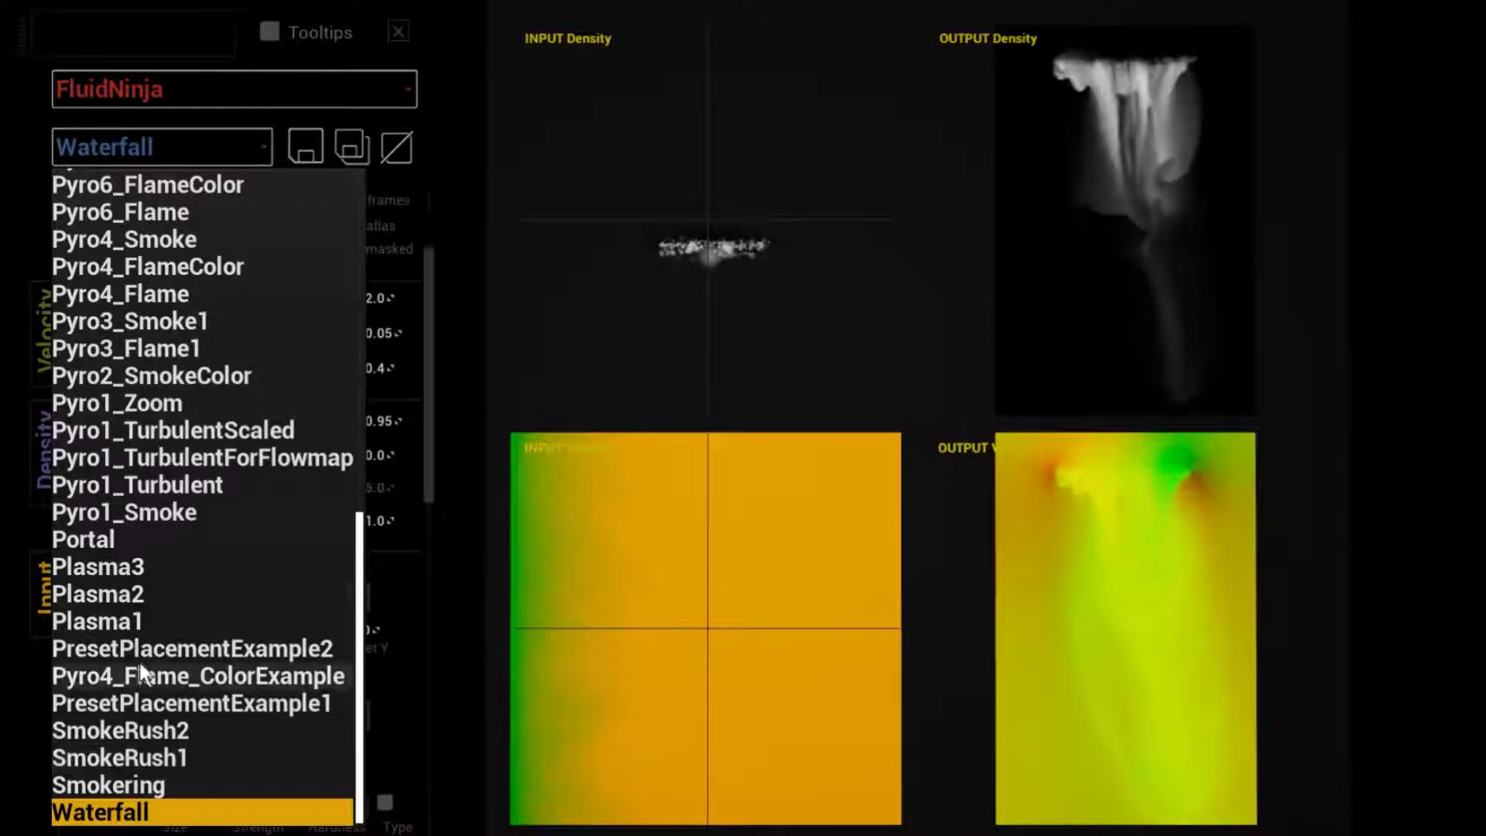
left_click(130, 569)
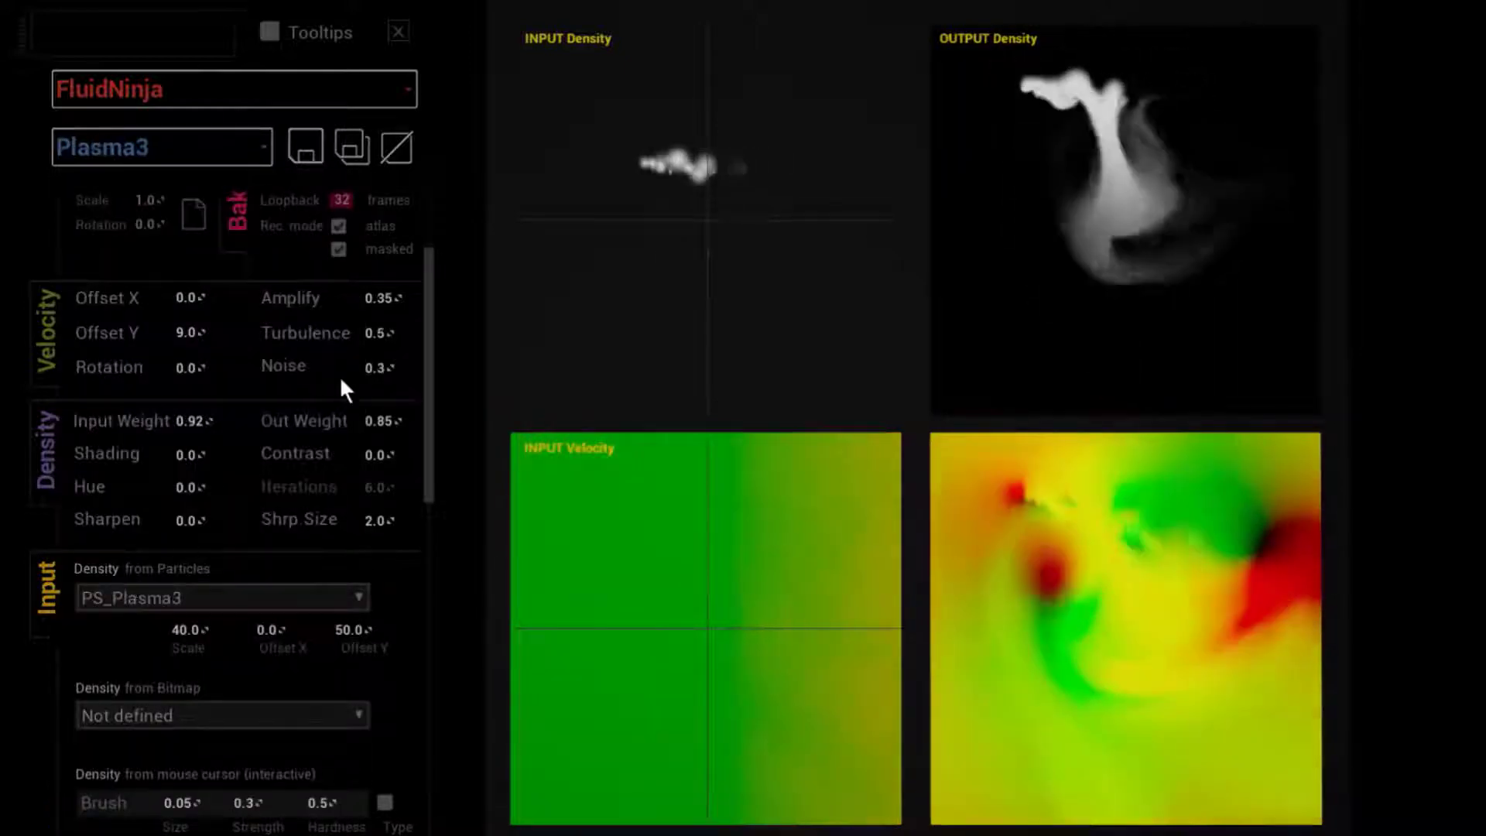
Step: Load the Logo preset to examine its bitmap-driven density simulation
left_click(252, 147)
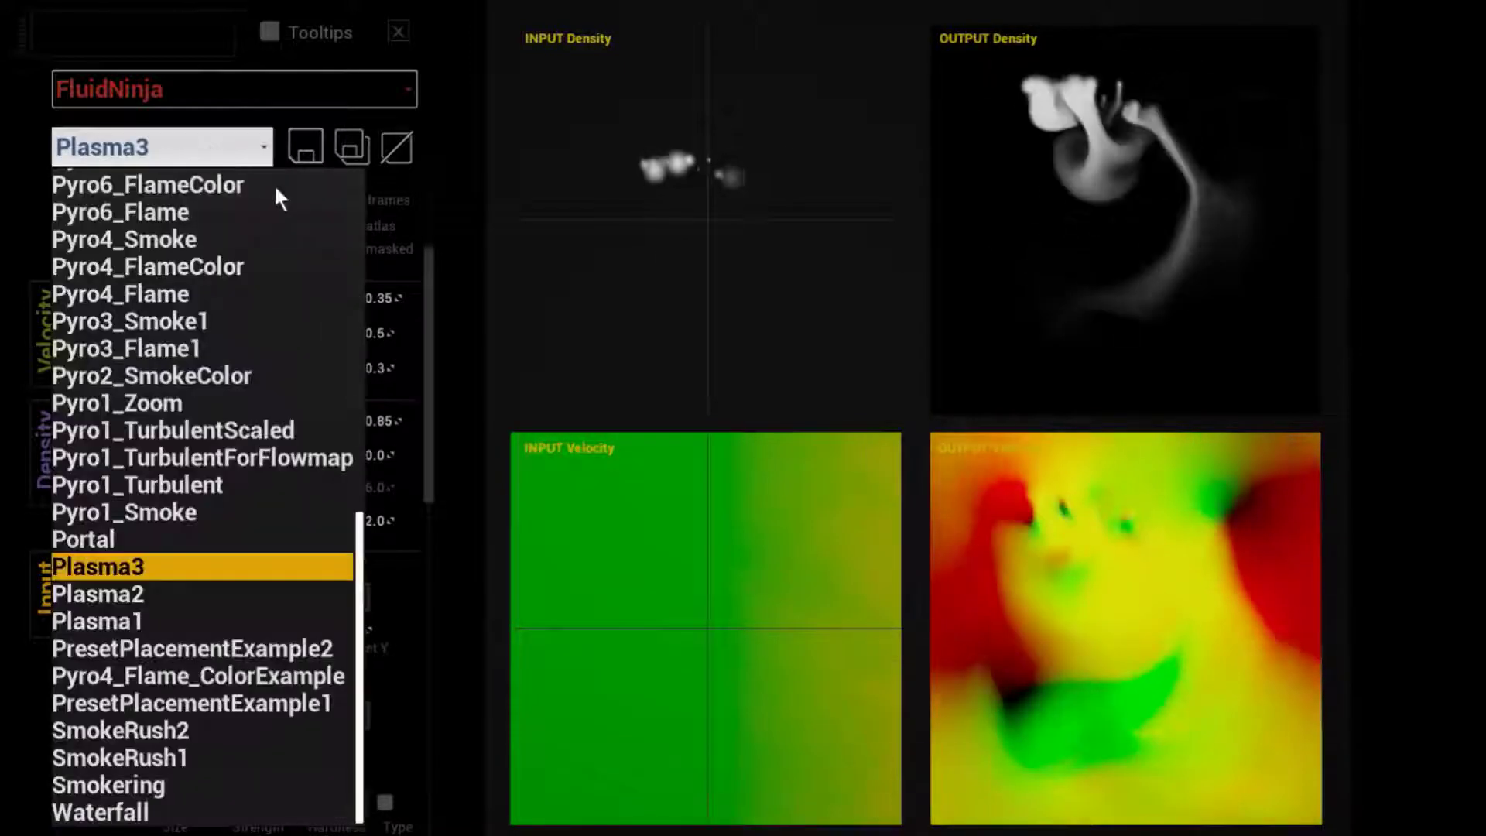
left_click_drag(360, 551, 373, 259)
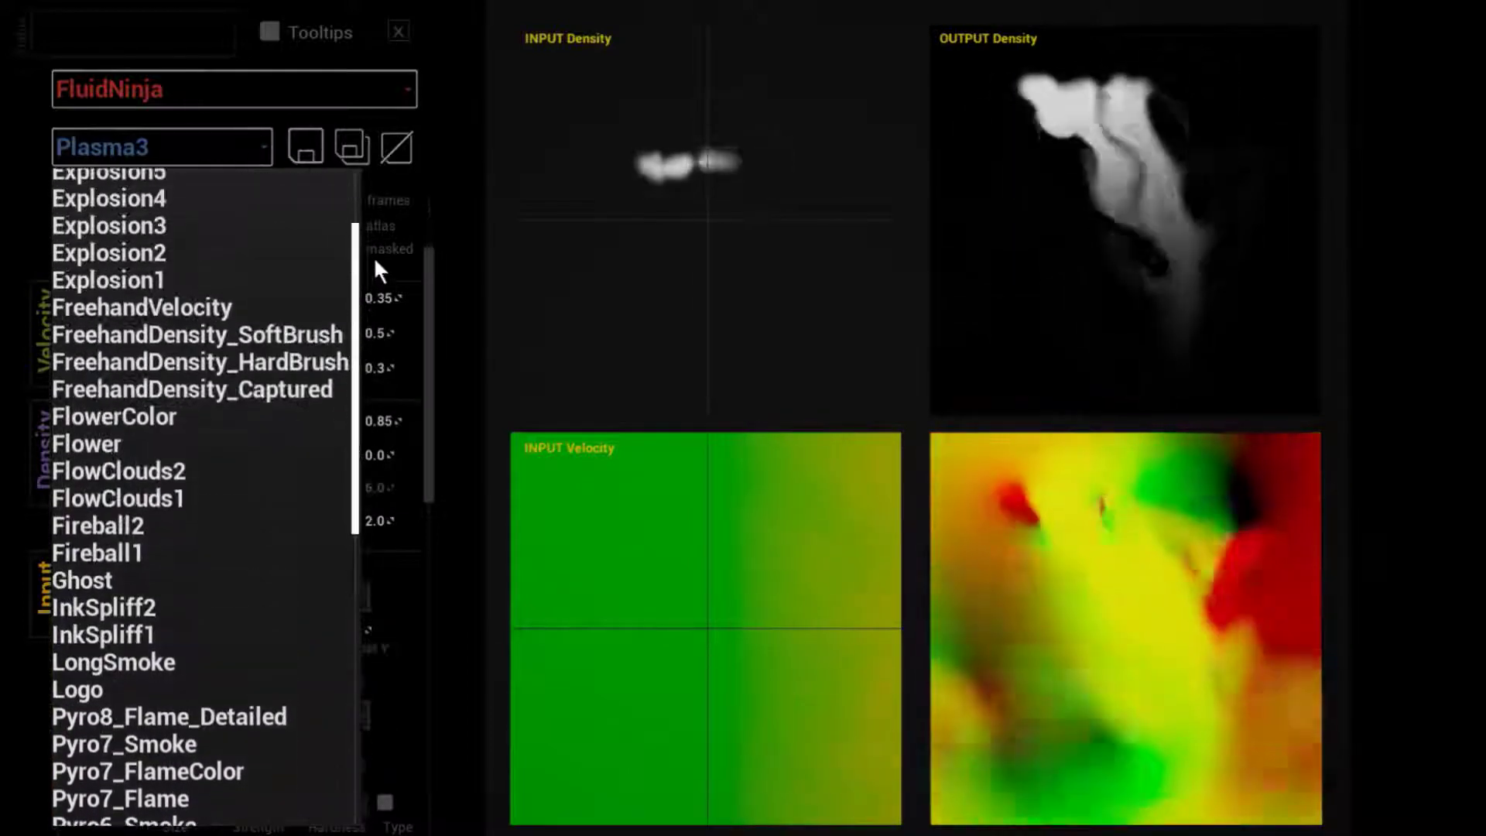
left_click(120, 693)
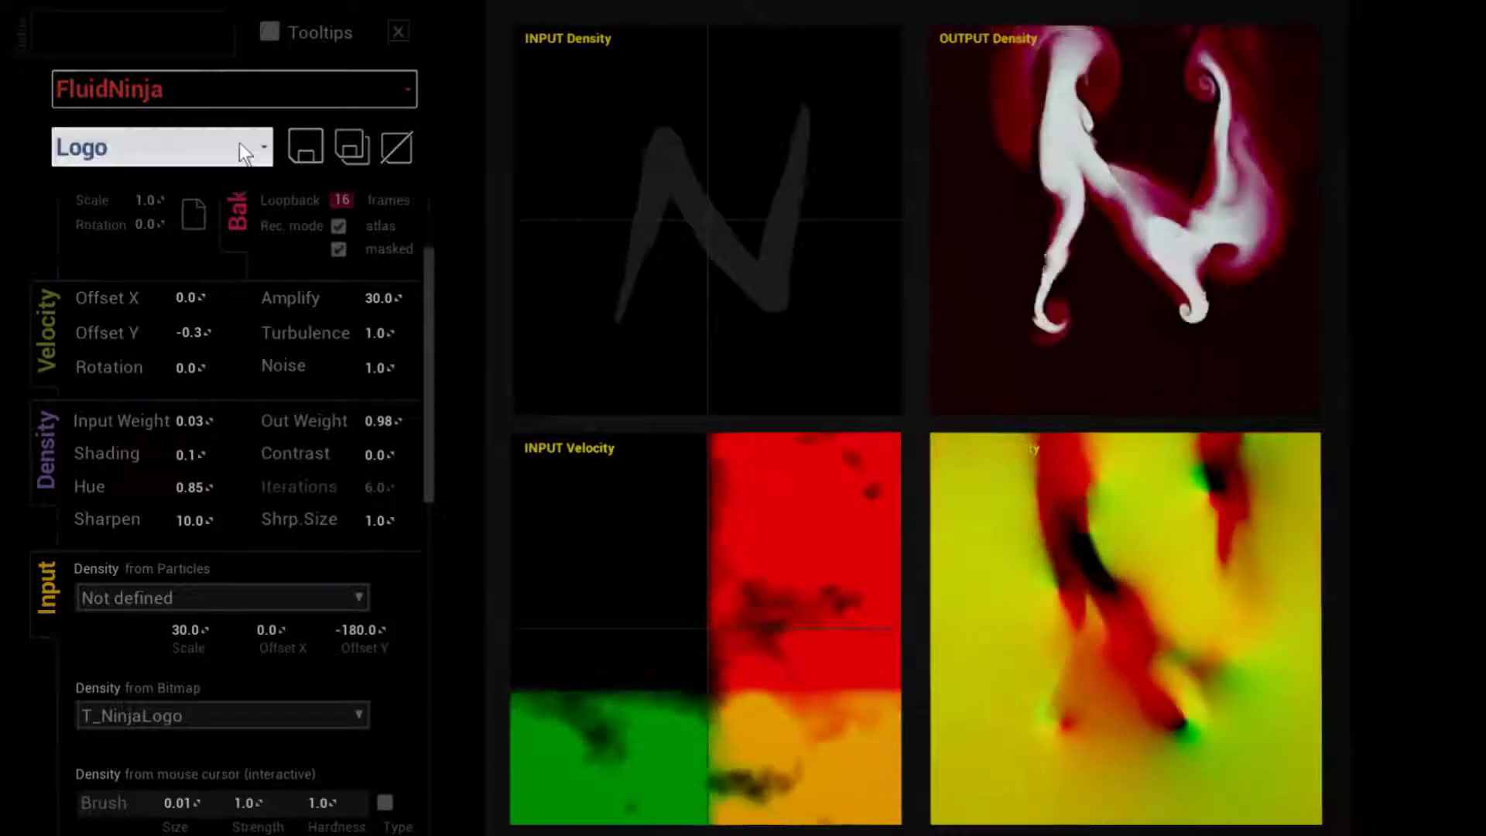
Step: Load the FreehandDensity_HardBrush preset and paint curved freehand strokes around the centre of the input density canvas
left_click(241, 144)
scroll(344, 360, "up", 3)
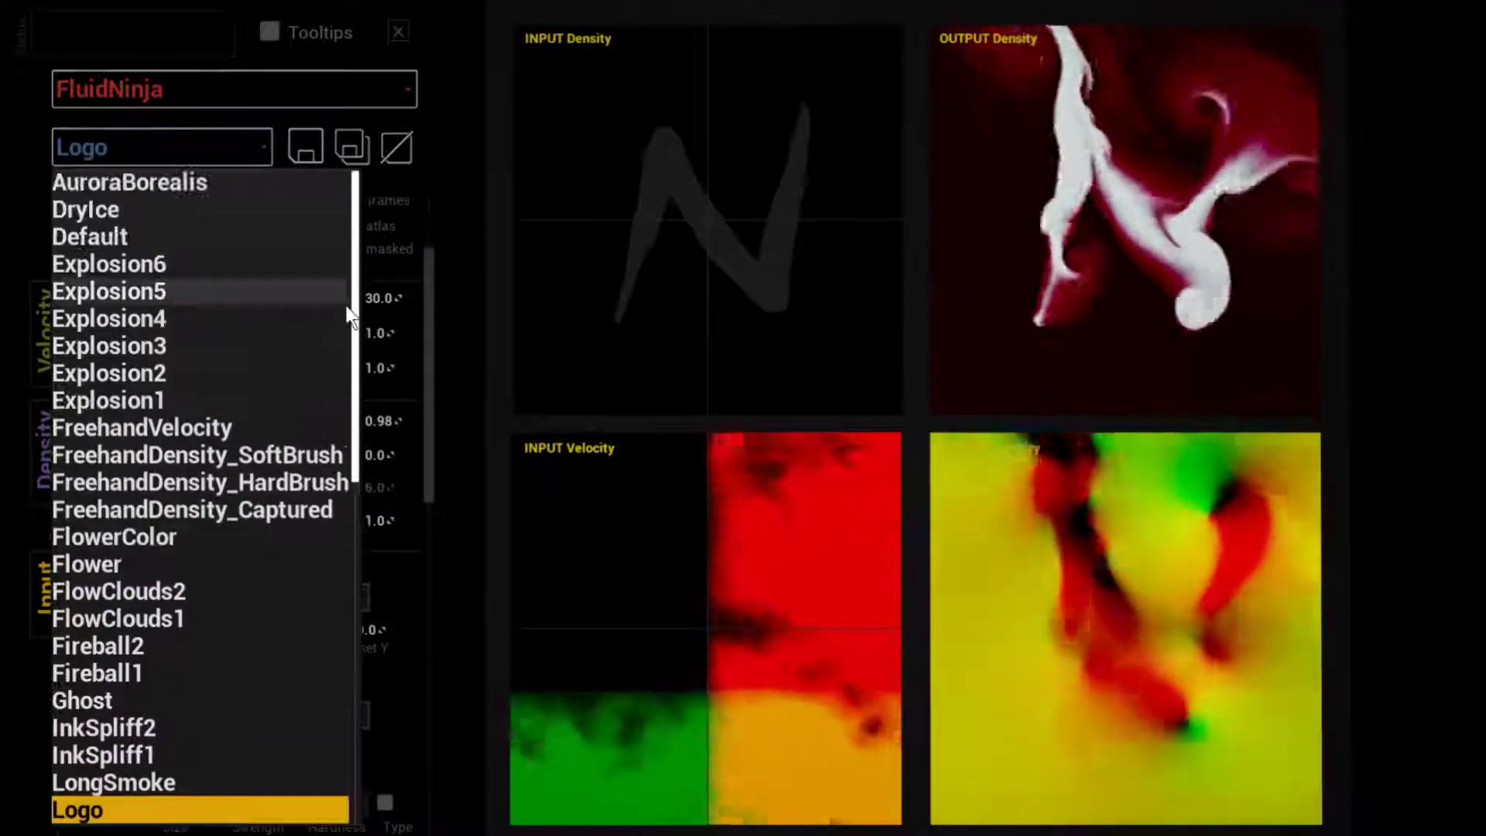
left_click(255, 481)
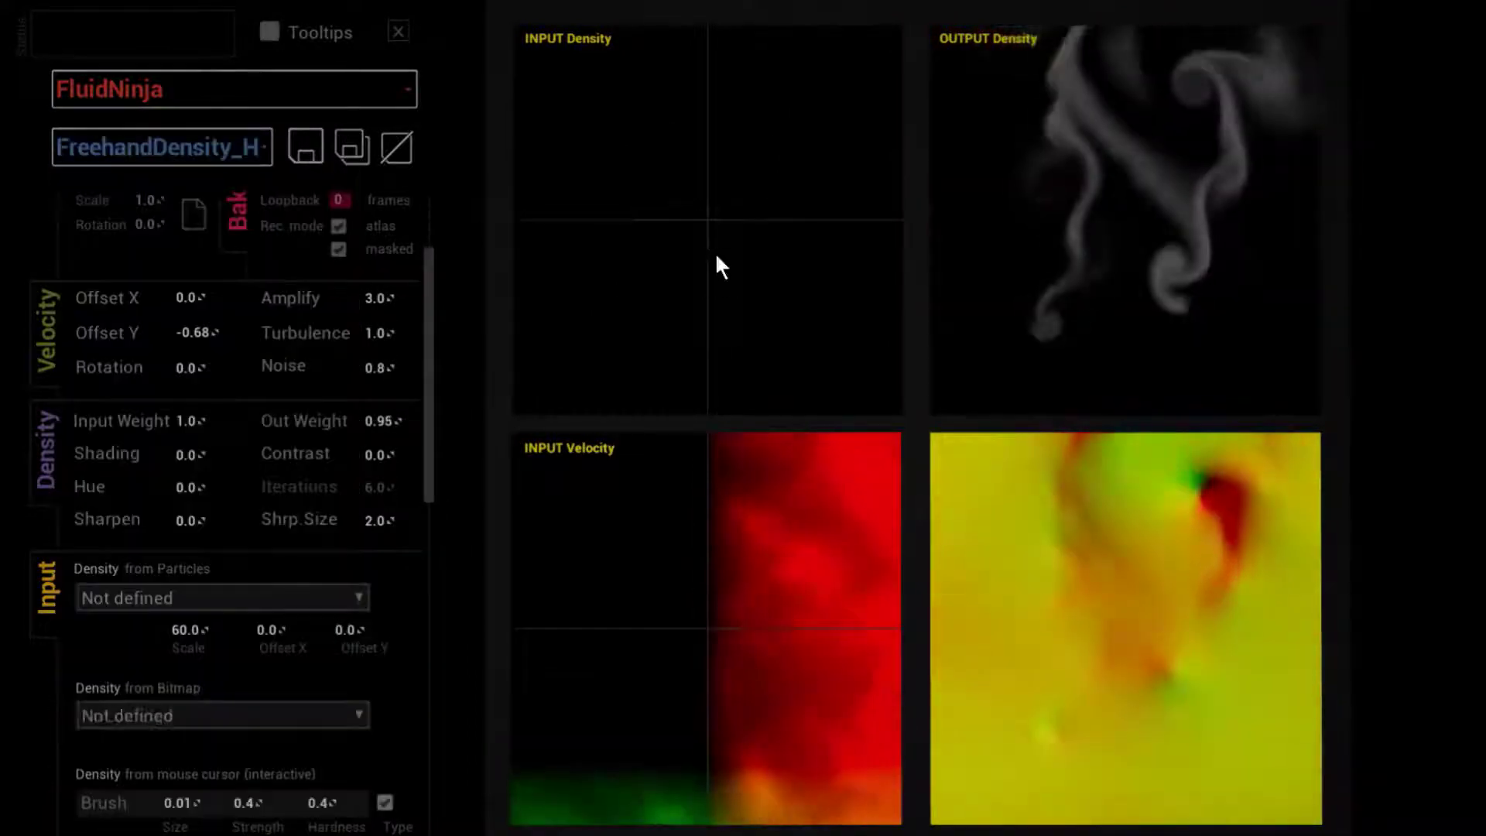
left_click_drag(807, 200, 713, 114)
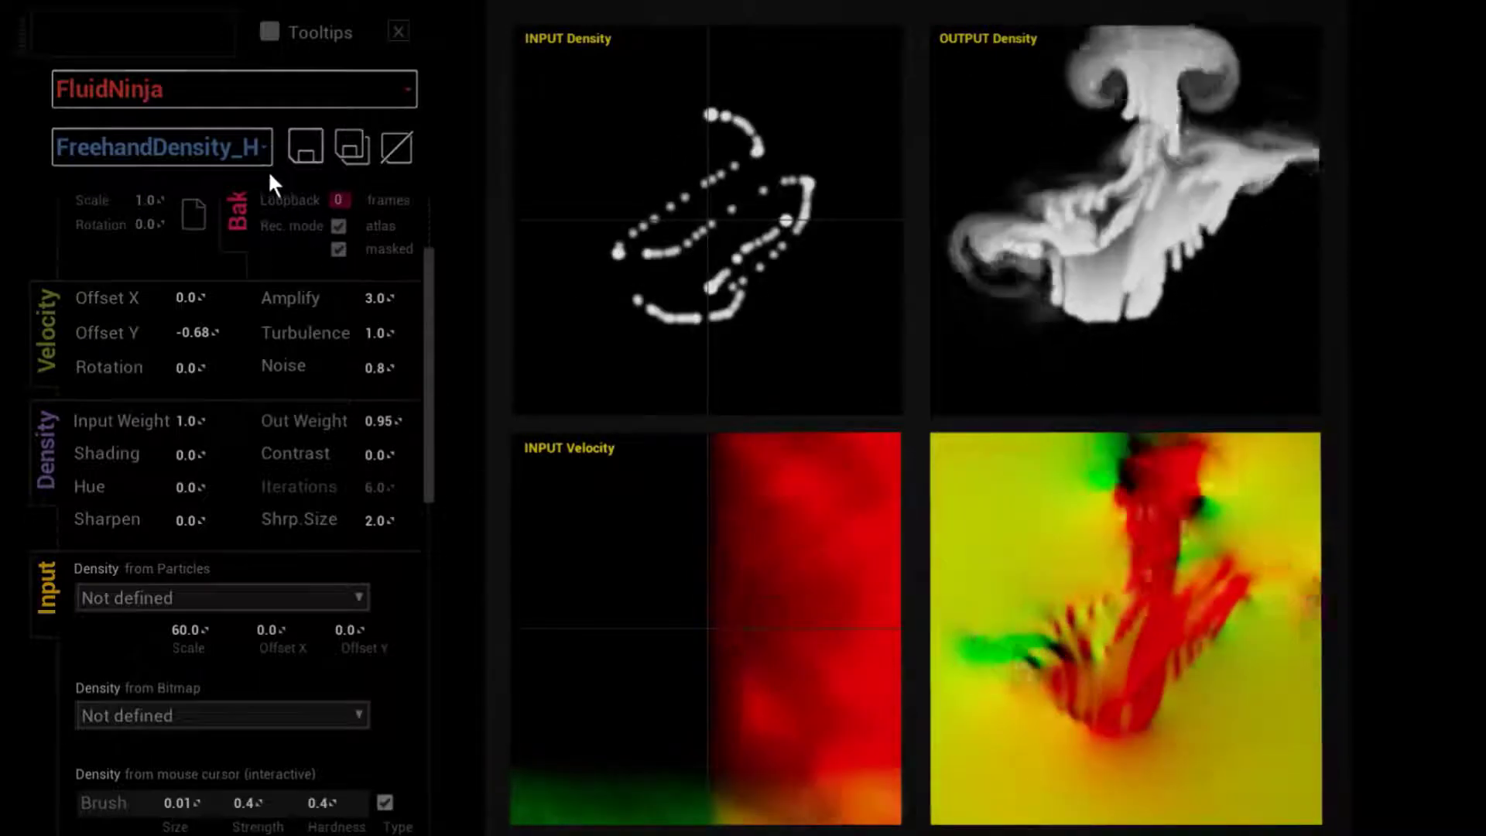
Step: Load the Pyro2_SmokeColor preset in place of the freehand one
left_click(262, 154)
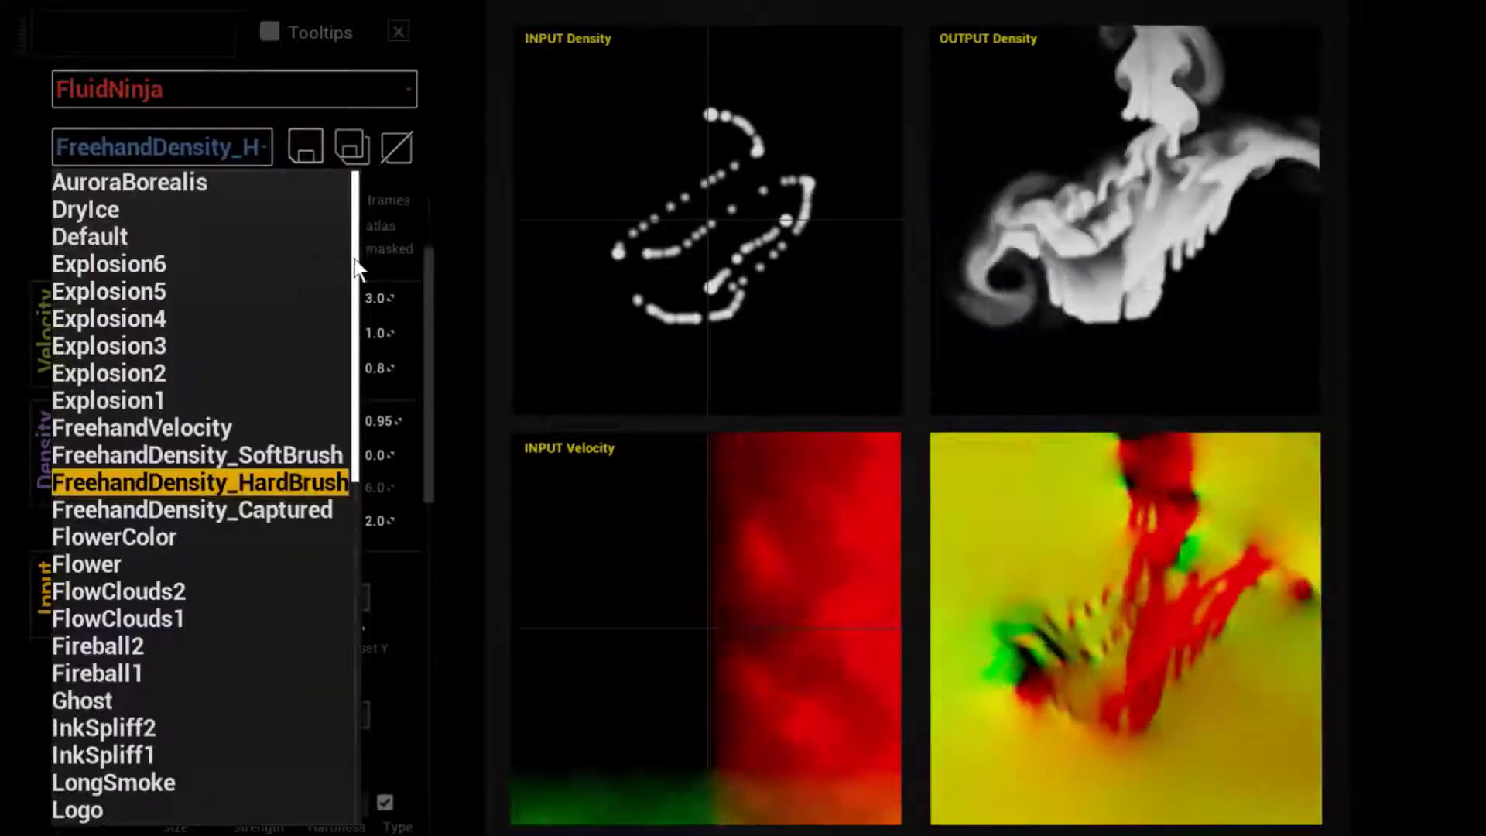
left_click_drag(357, 270, 354, 539)
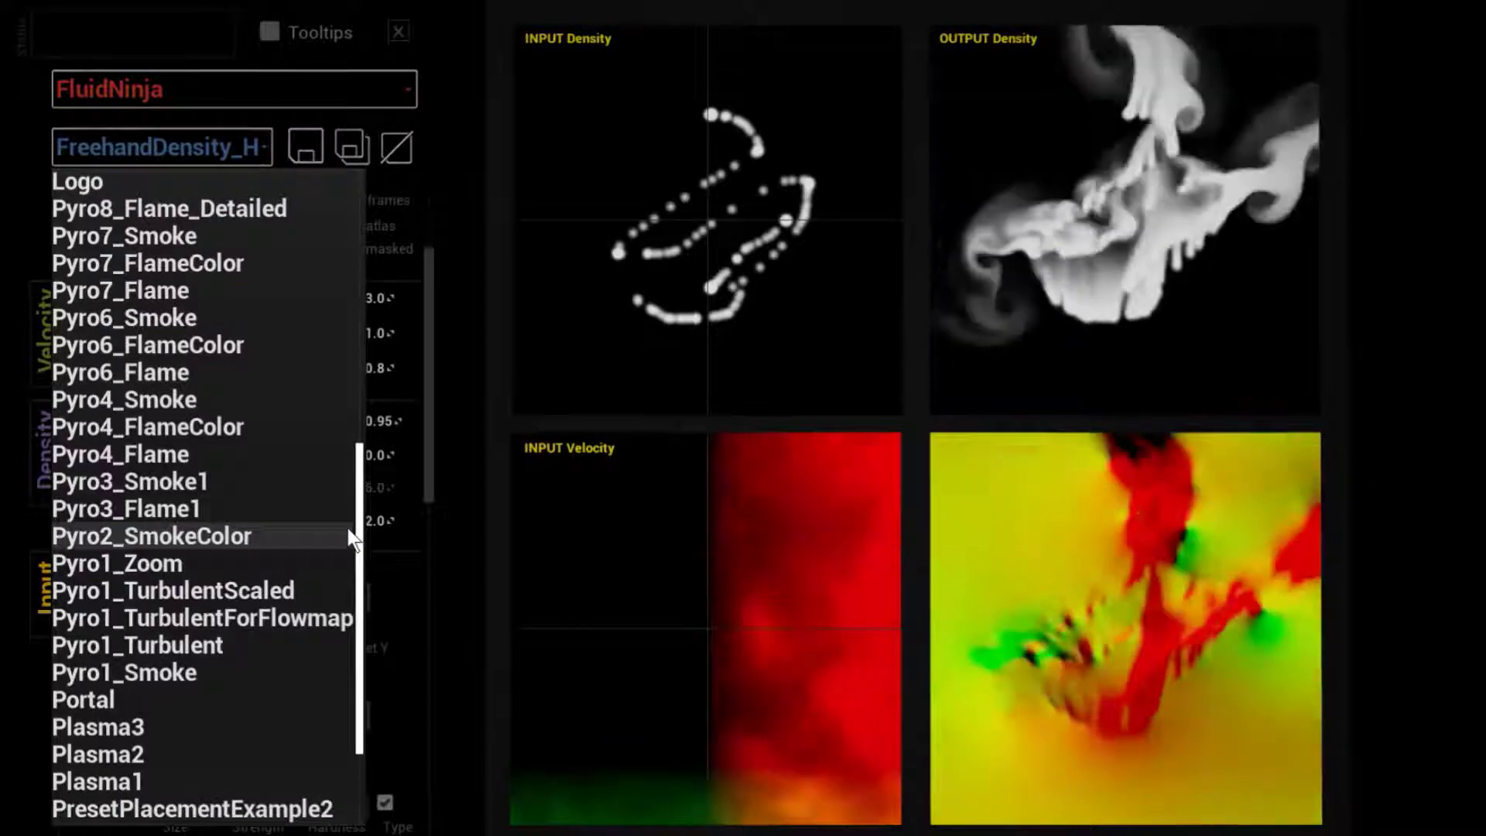
left_click(207, 537)
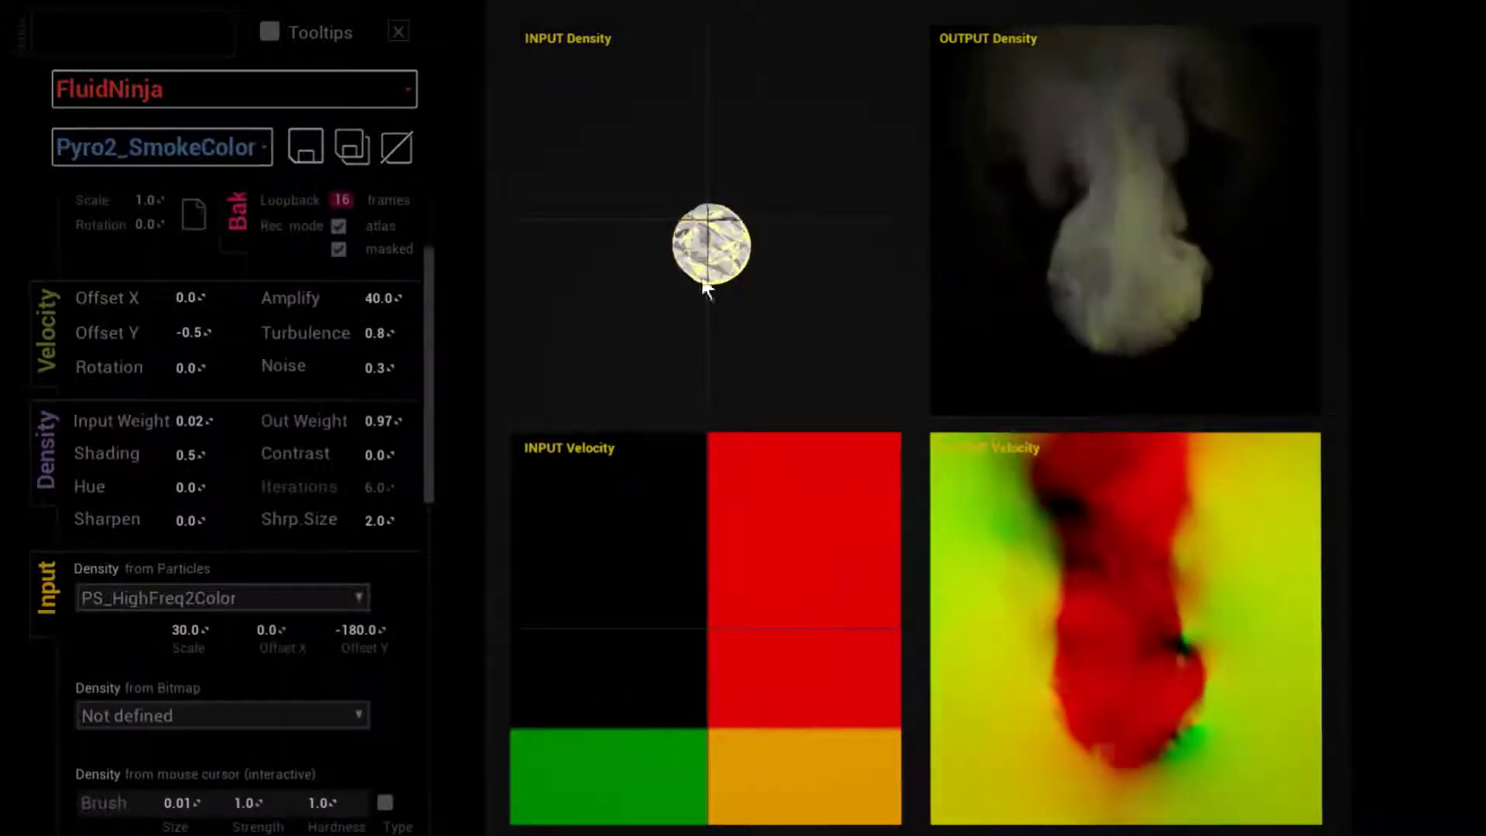
Step: Bake the Pyro2_SmokeColor simulation over 16 frames and keep the result as texture and container material assets
scroll(341, 345, "up", 3)
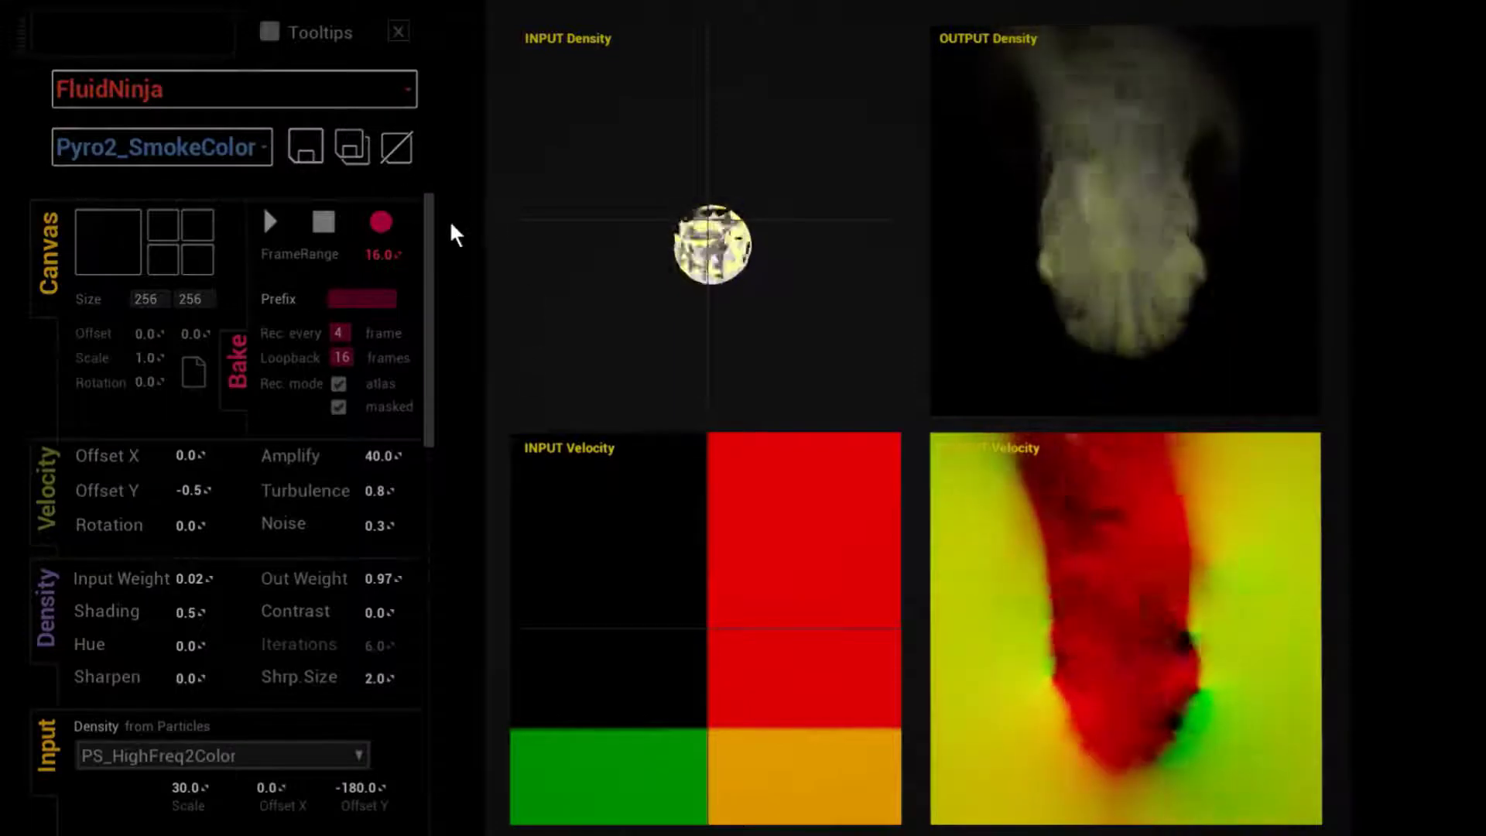
left_click(382, 225)
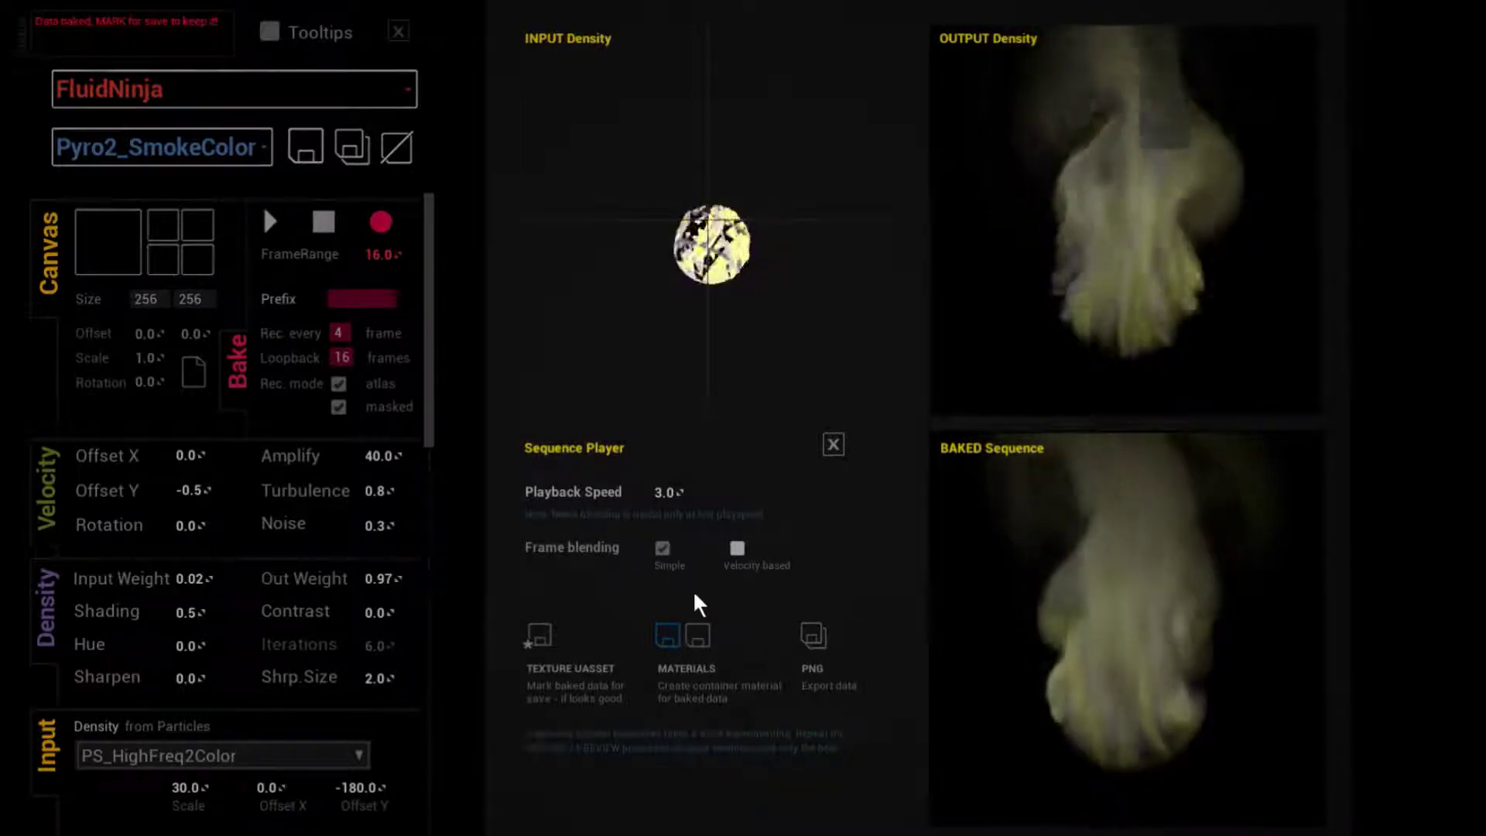
left_click(545, 638)
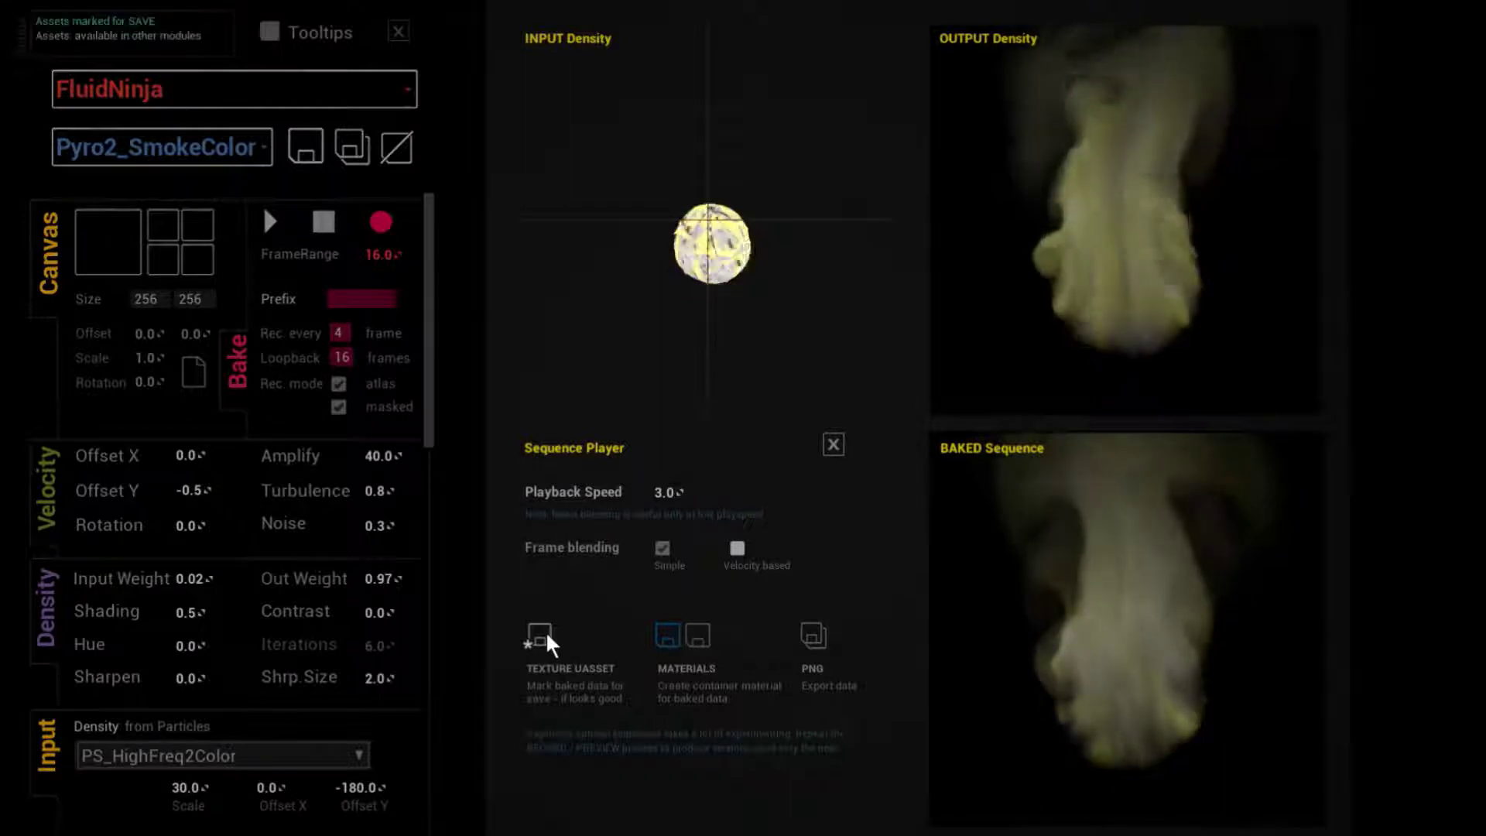
left_click(698, 636)
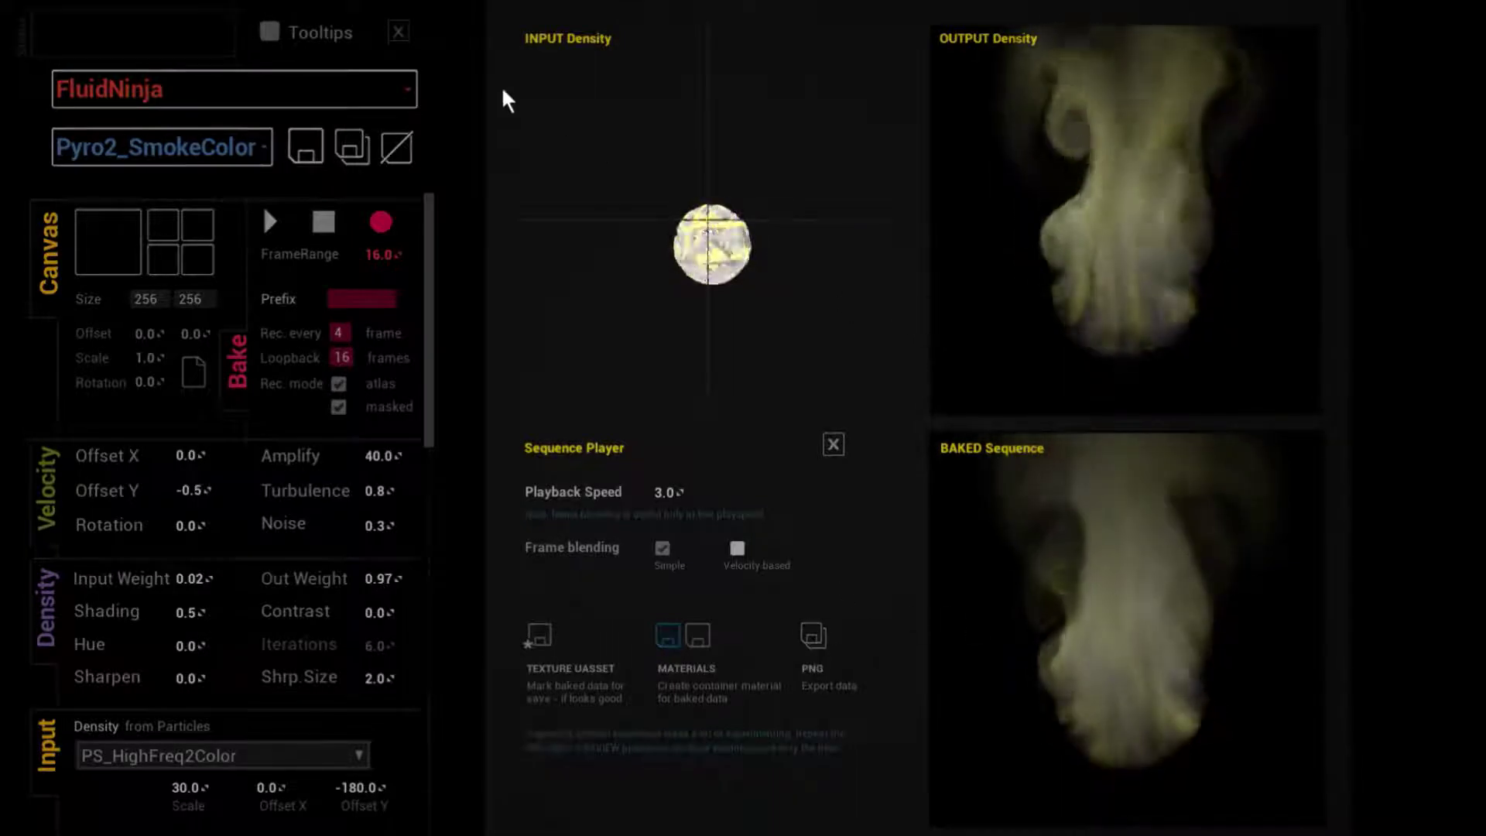
Step: Exit the running tool to the windowed editor and open the FluidNinja Output folder
left_click(399, 31)
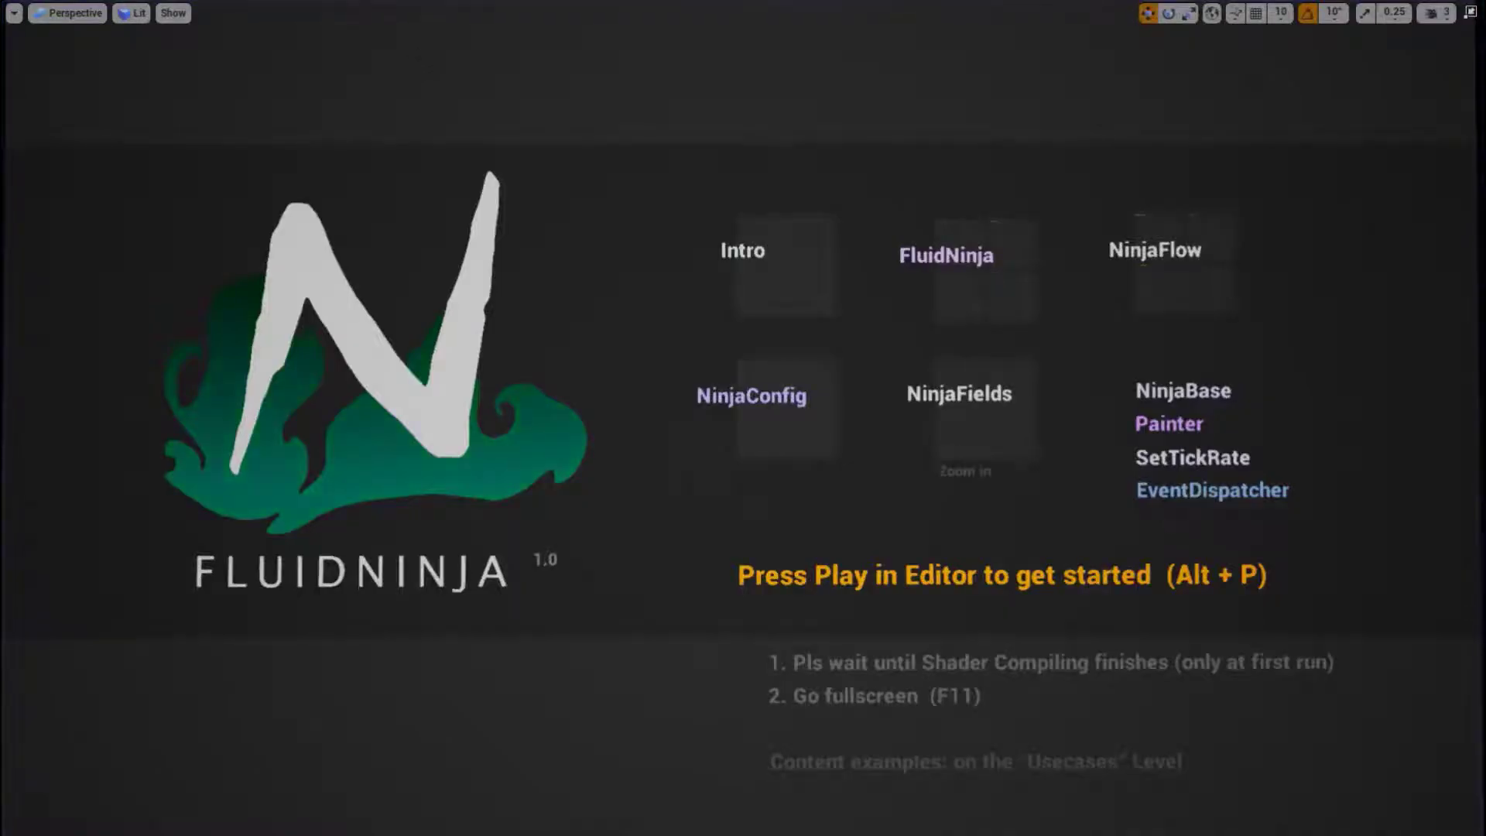
key("F11")
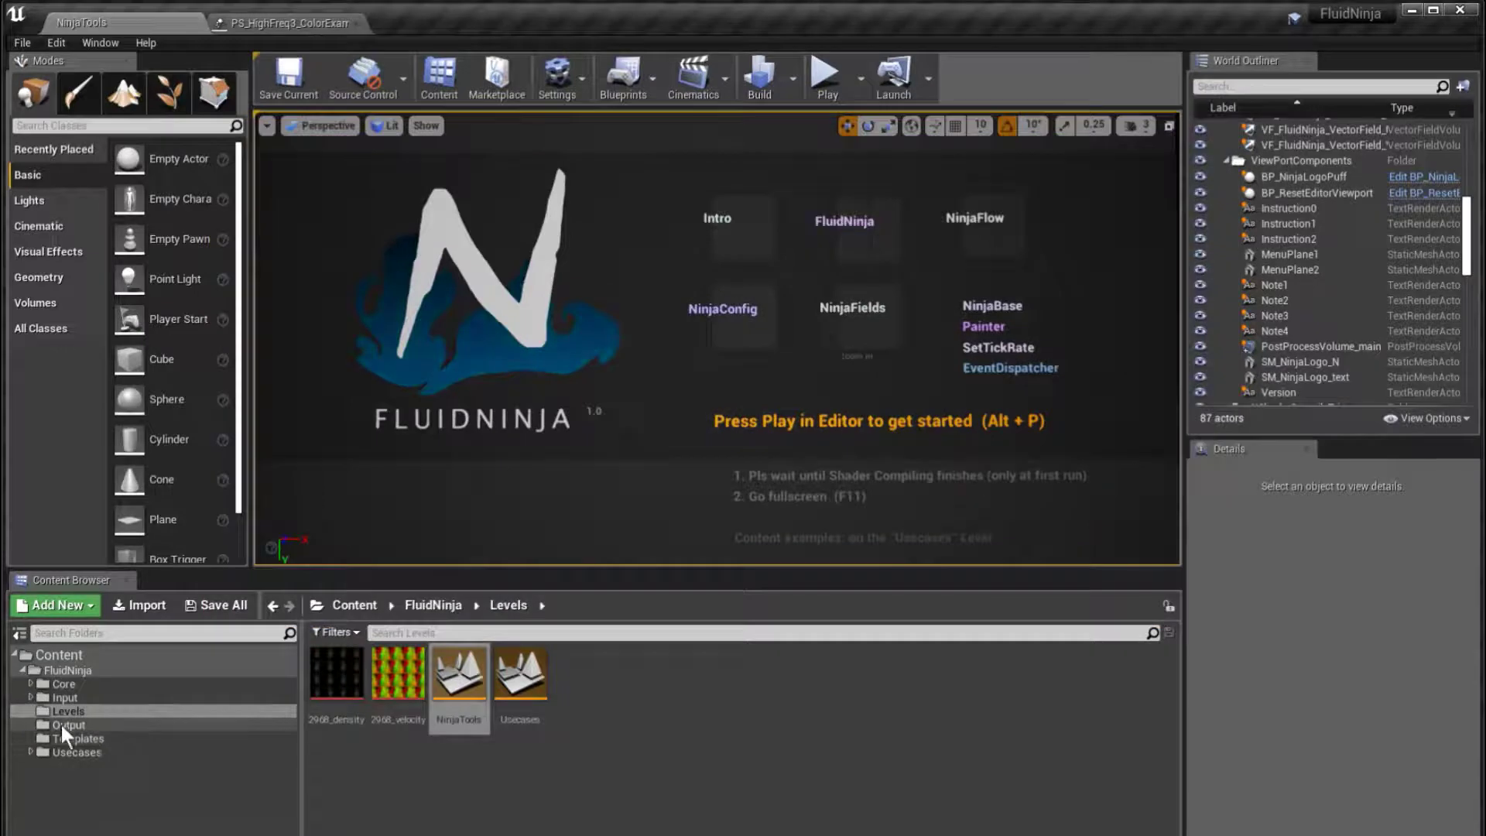
left_click(62, 725)
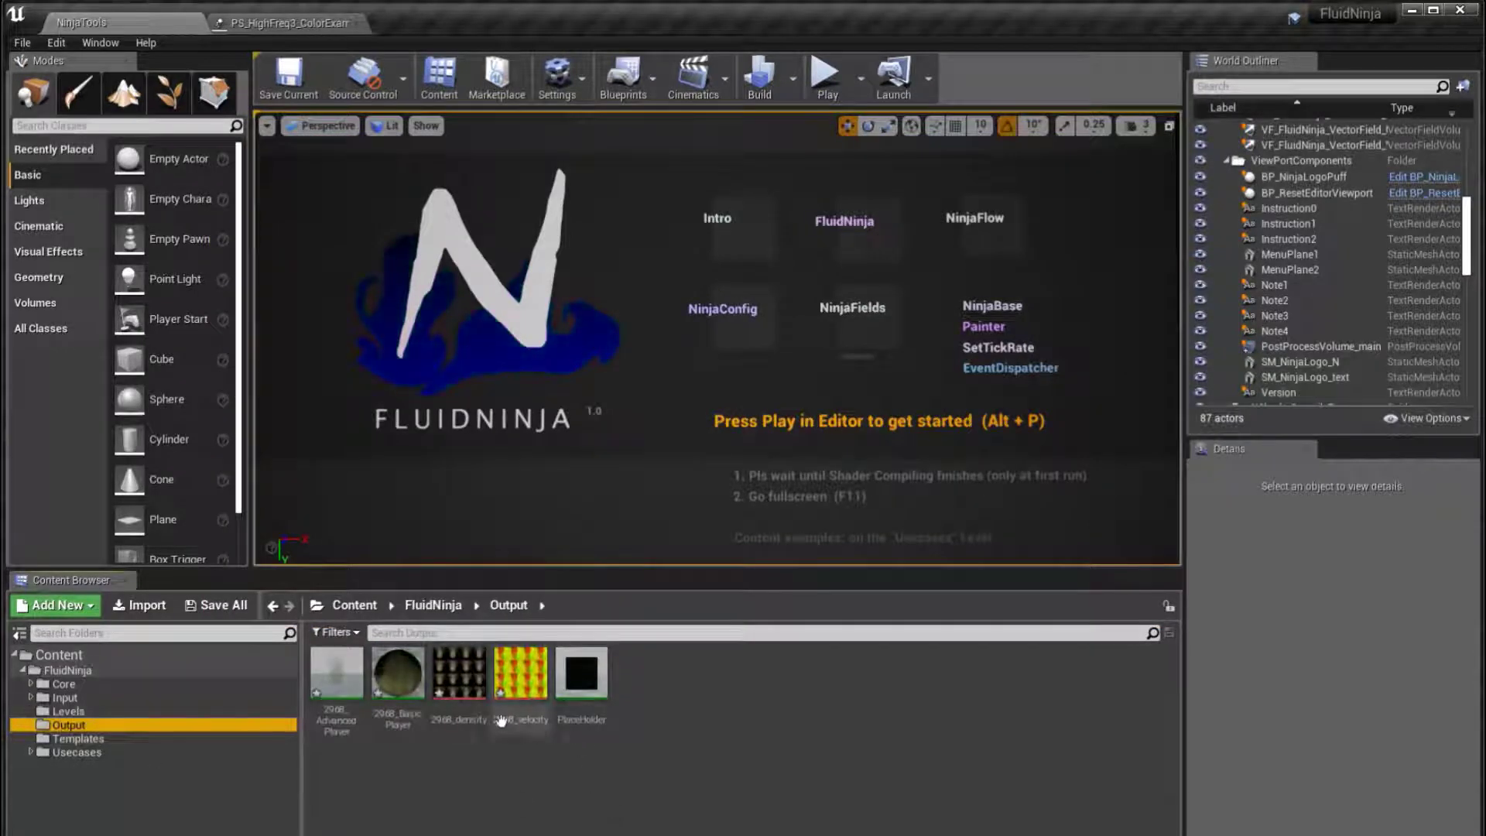
Step: Open the baked density and velocity textures to examine their frame atlases, and return to the level
left_click(468, 687)
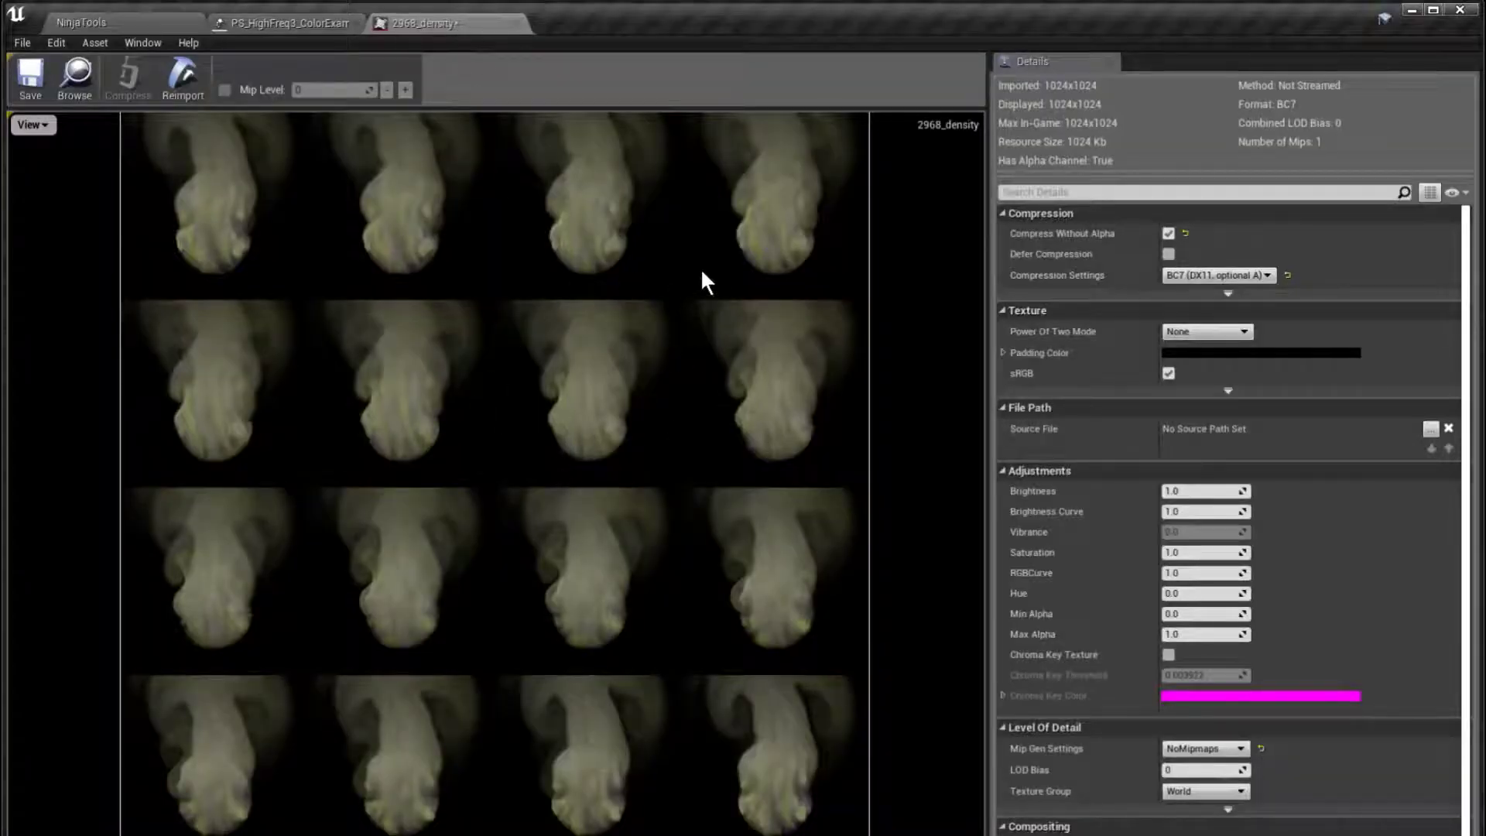
left_click(158, 21)
double_click(542, 691)
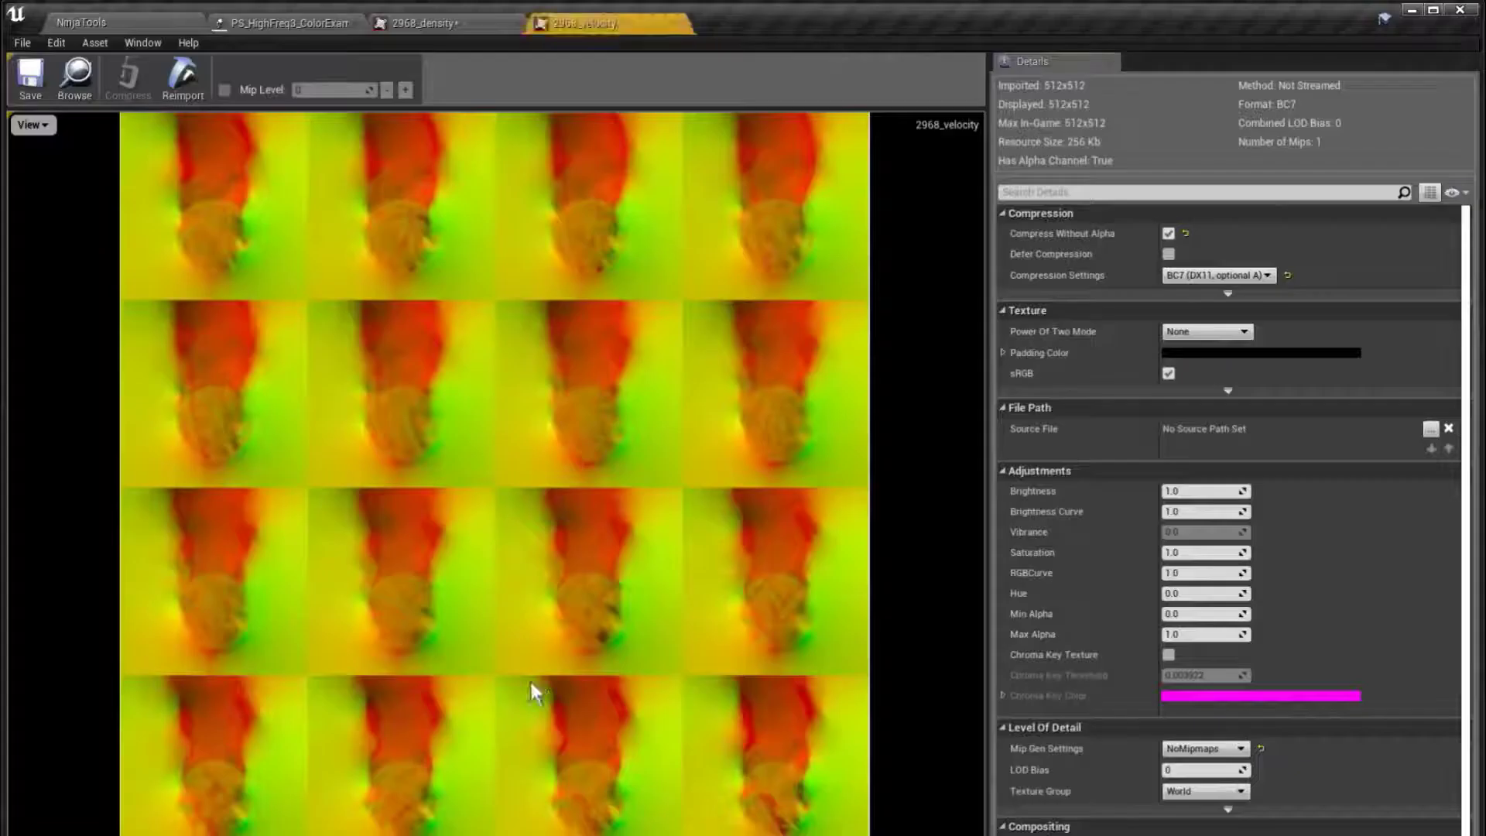
left_click(128, 20)
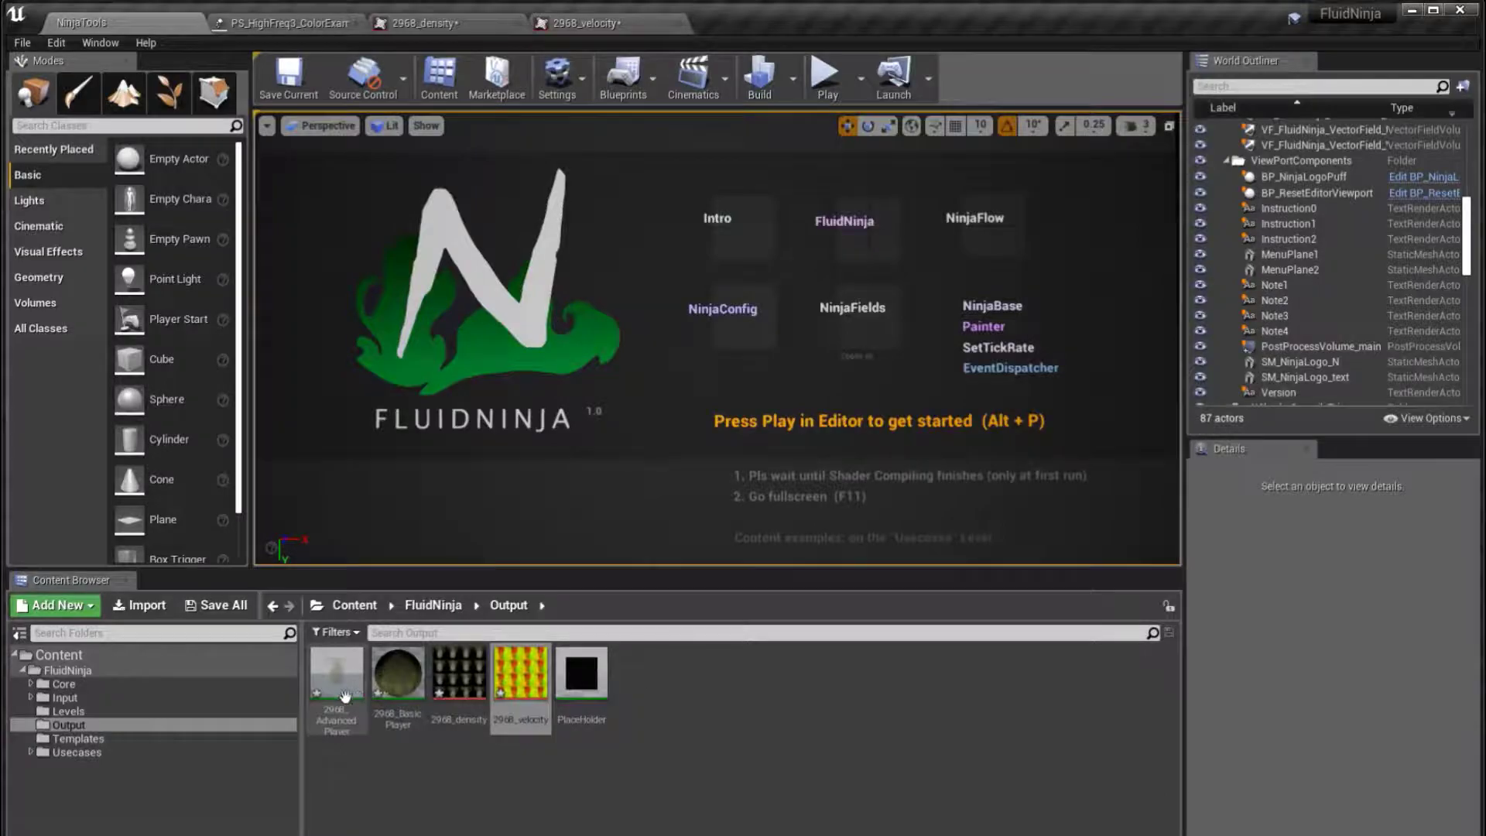
Step: Open the baked BasicPlayer material to examine its animated preview, and return to the level
double_click(408, 696)
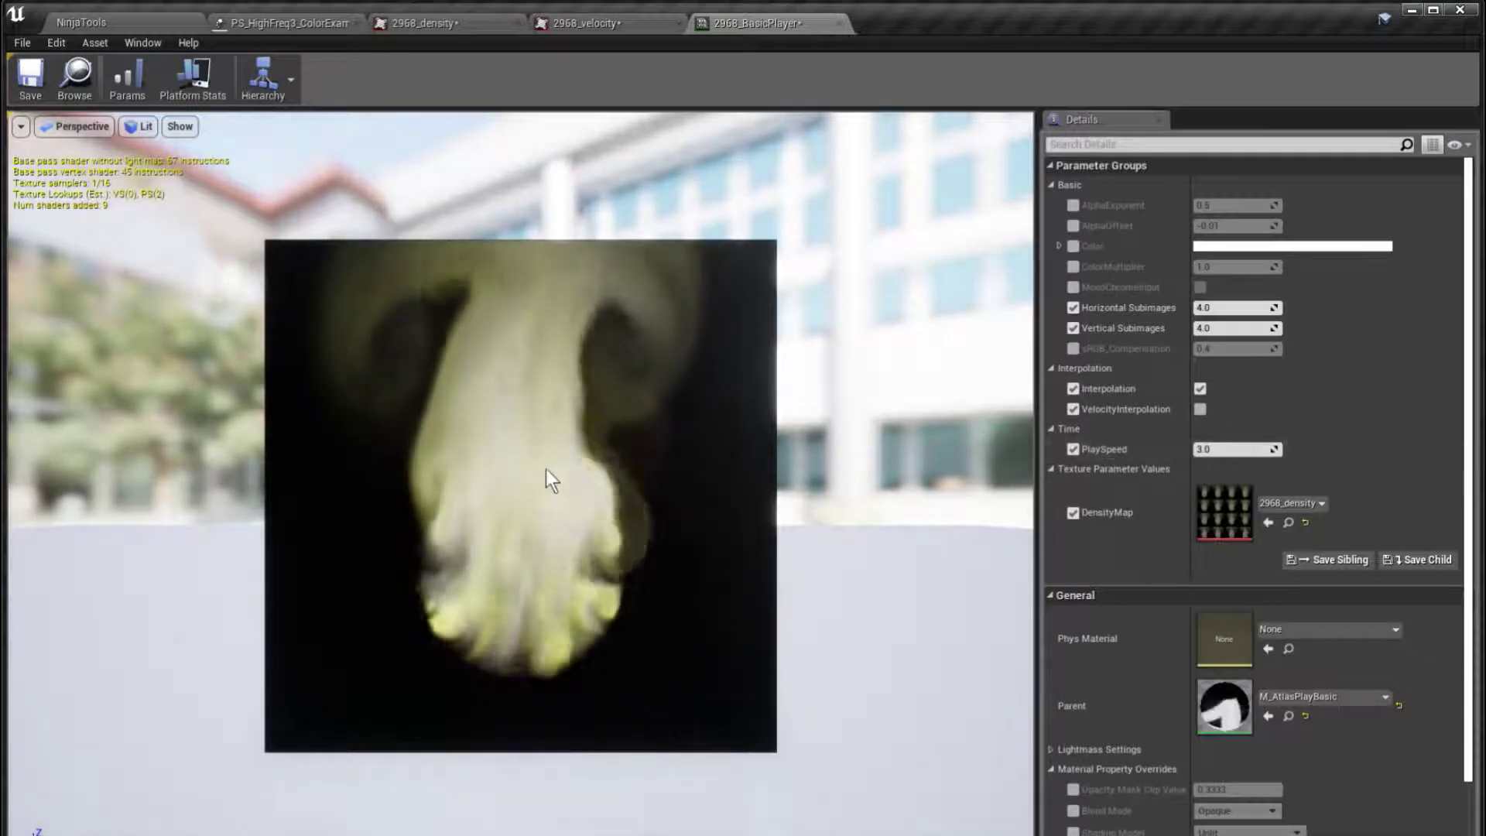
scroll(554, 505, "down", 4)
scroll(554, 505, "up", 2)
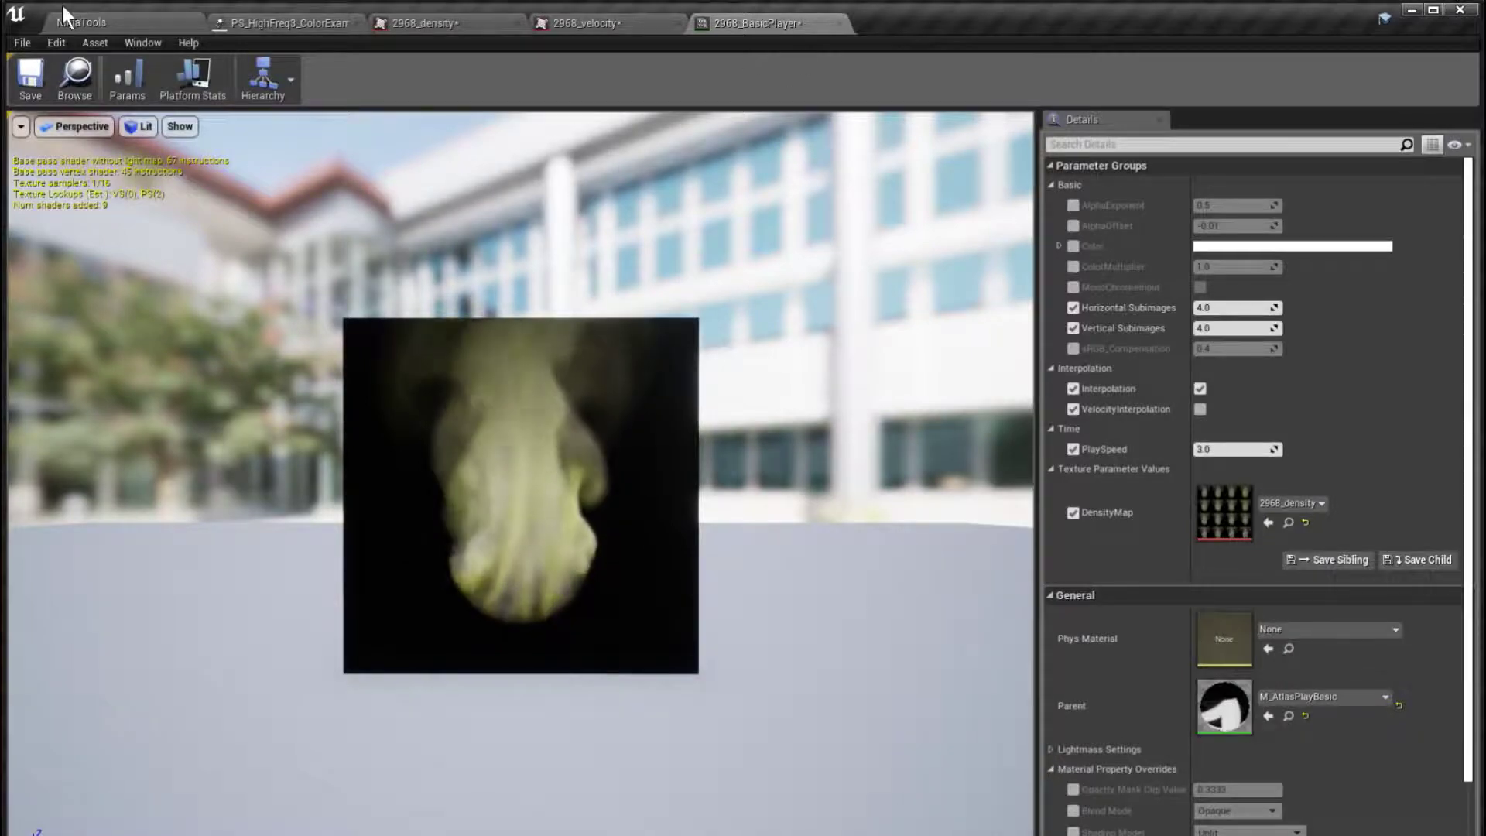
left_click(96, 21)
Step: Run the NinjaTools level again in fullscreen
left_click(657, 348)
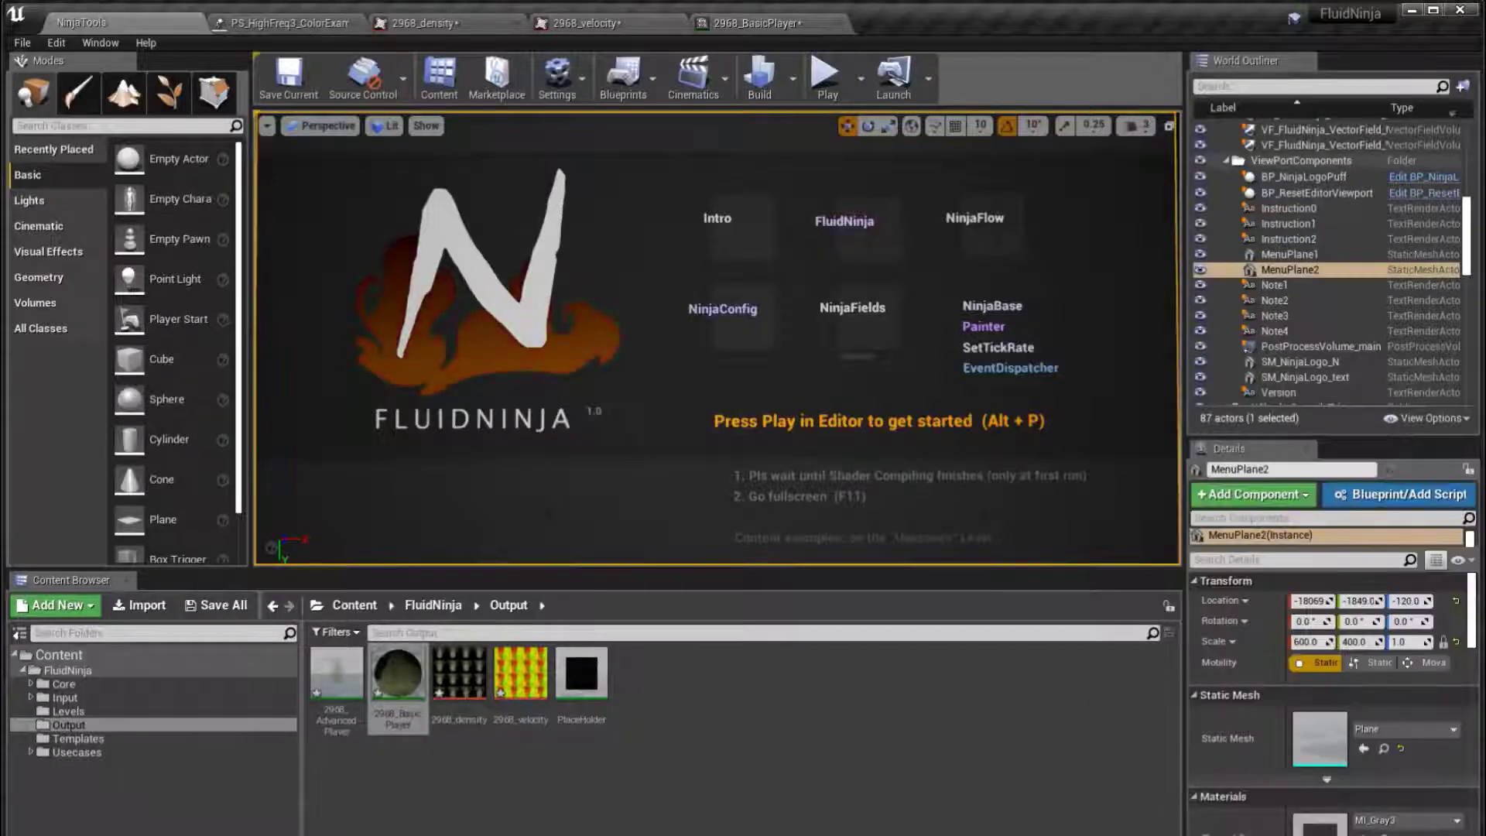
key("F11")
key("alt+p")
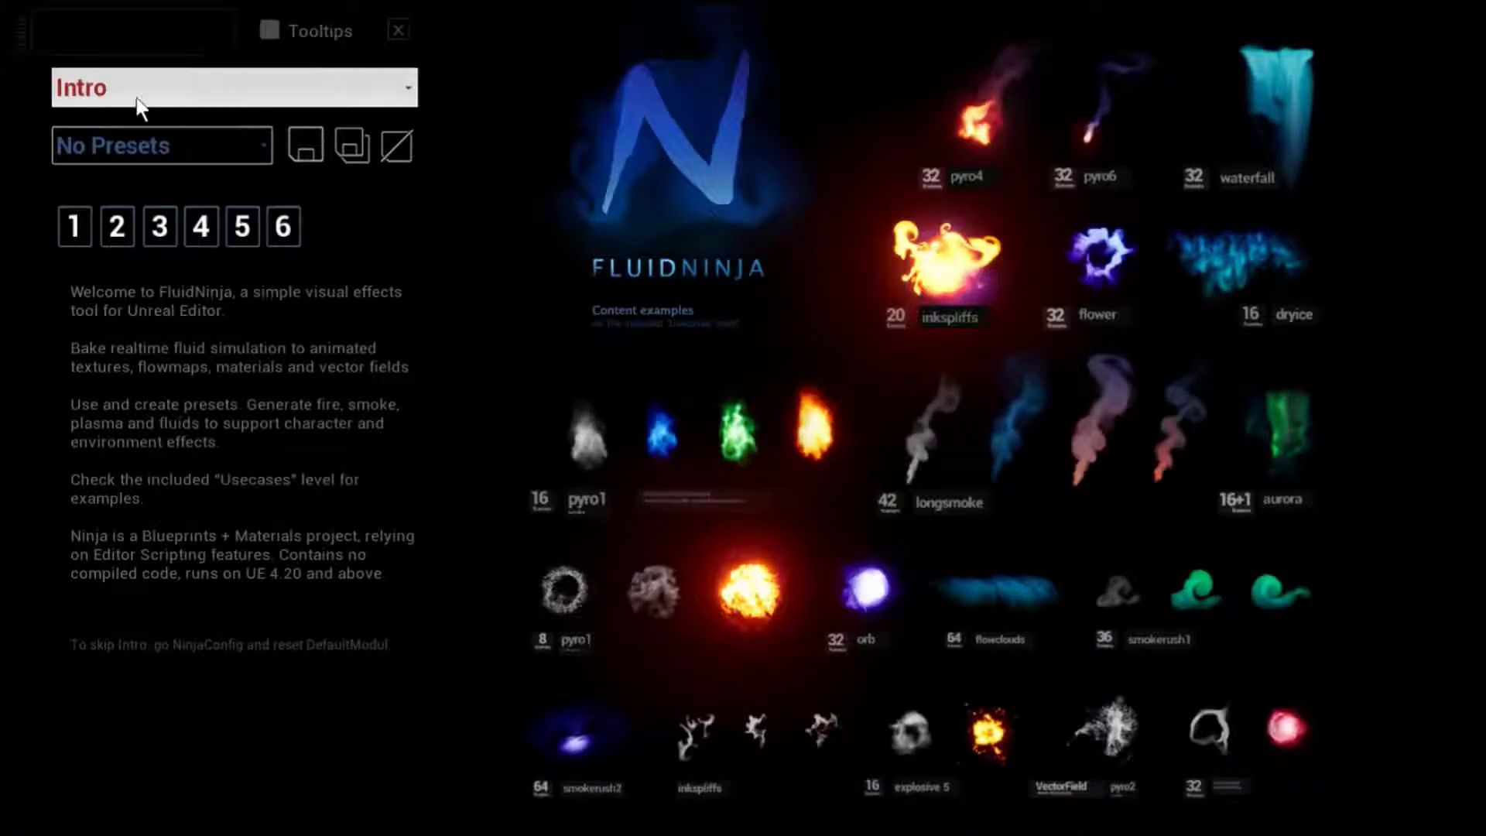
Step: Page through Intro pages 2 to 6 to examine the tool's documentation
left_click(120, 234)
left_click(159, 234)
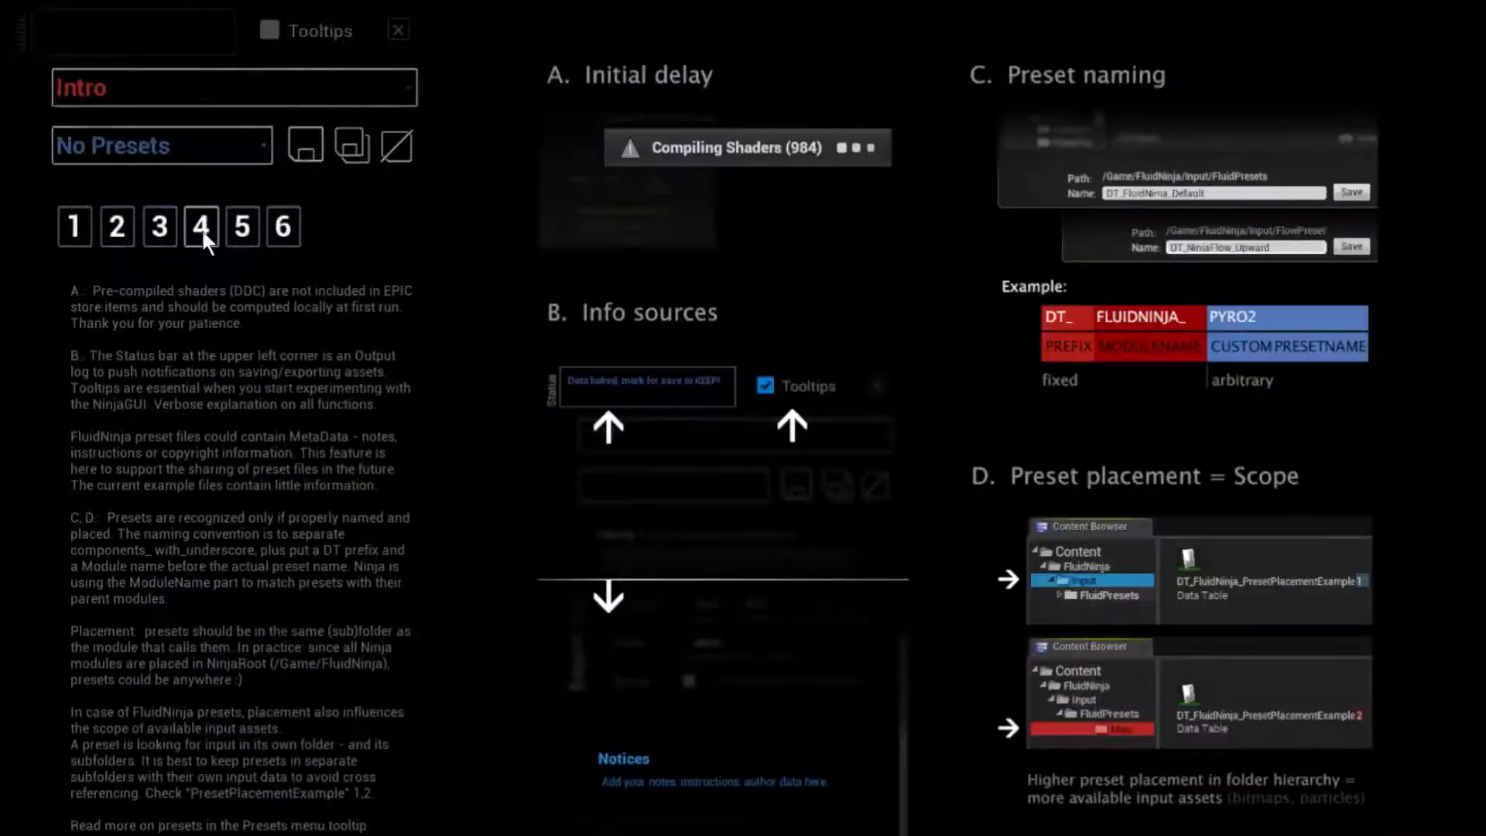
left_click(203, 231)
left_click(253, 234)
left_click(283, 232)
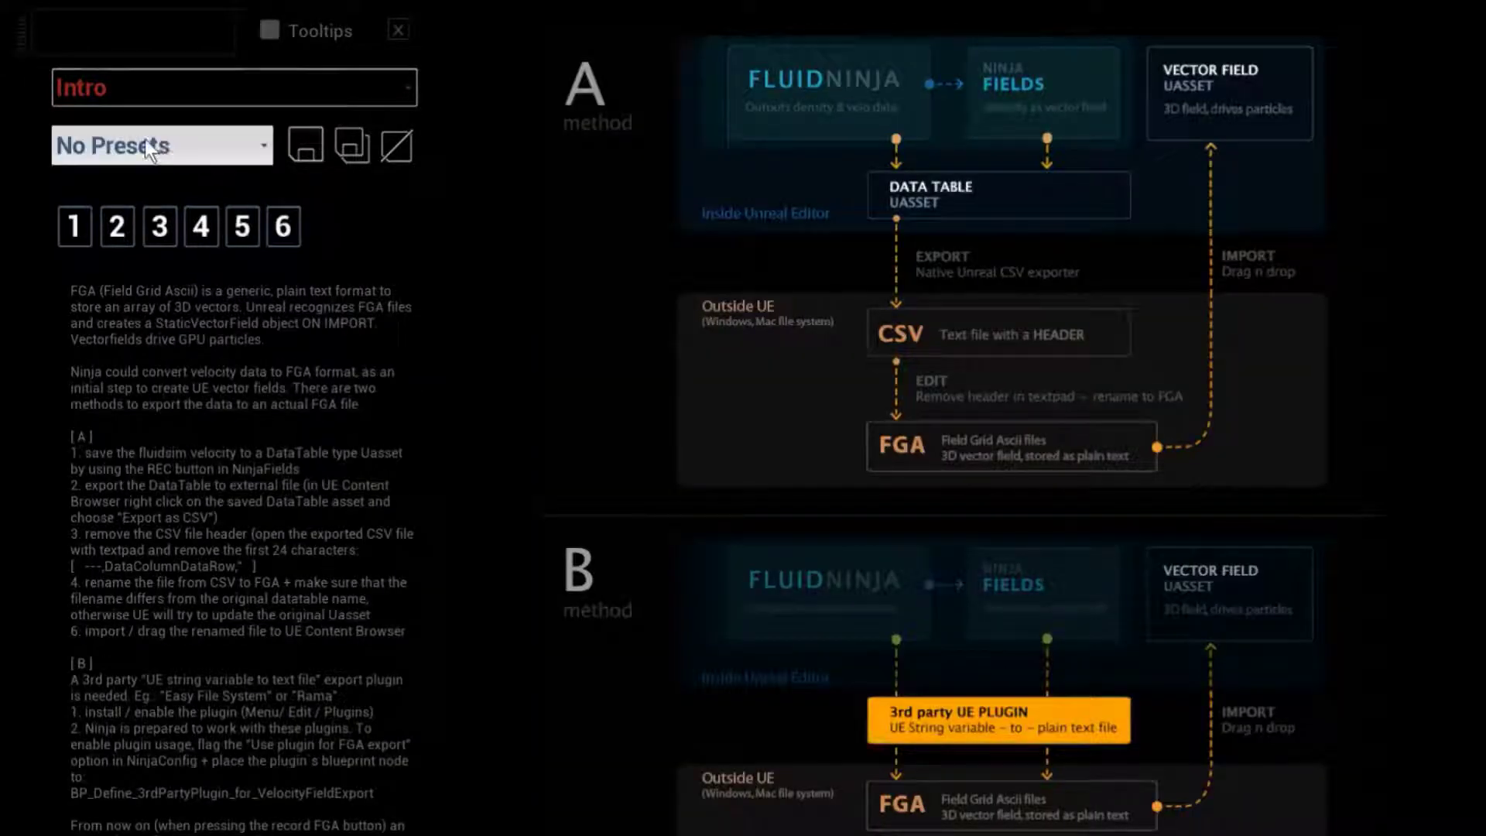
Step: Switch to the NinjaConfig module to examine its save path, gamma and map compression settings
left_click(134, 89)
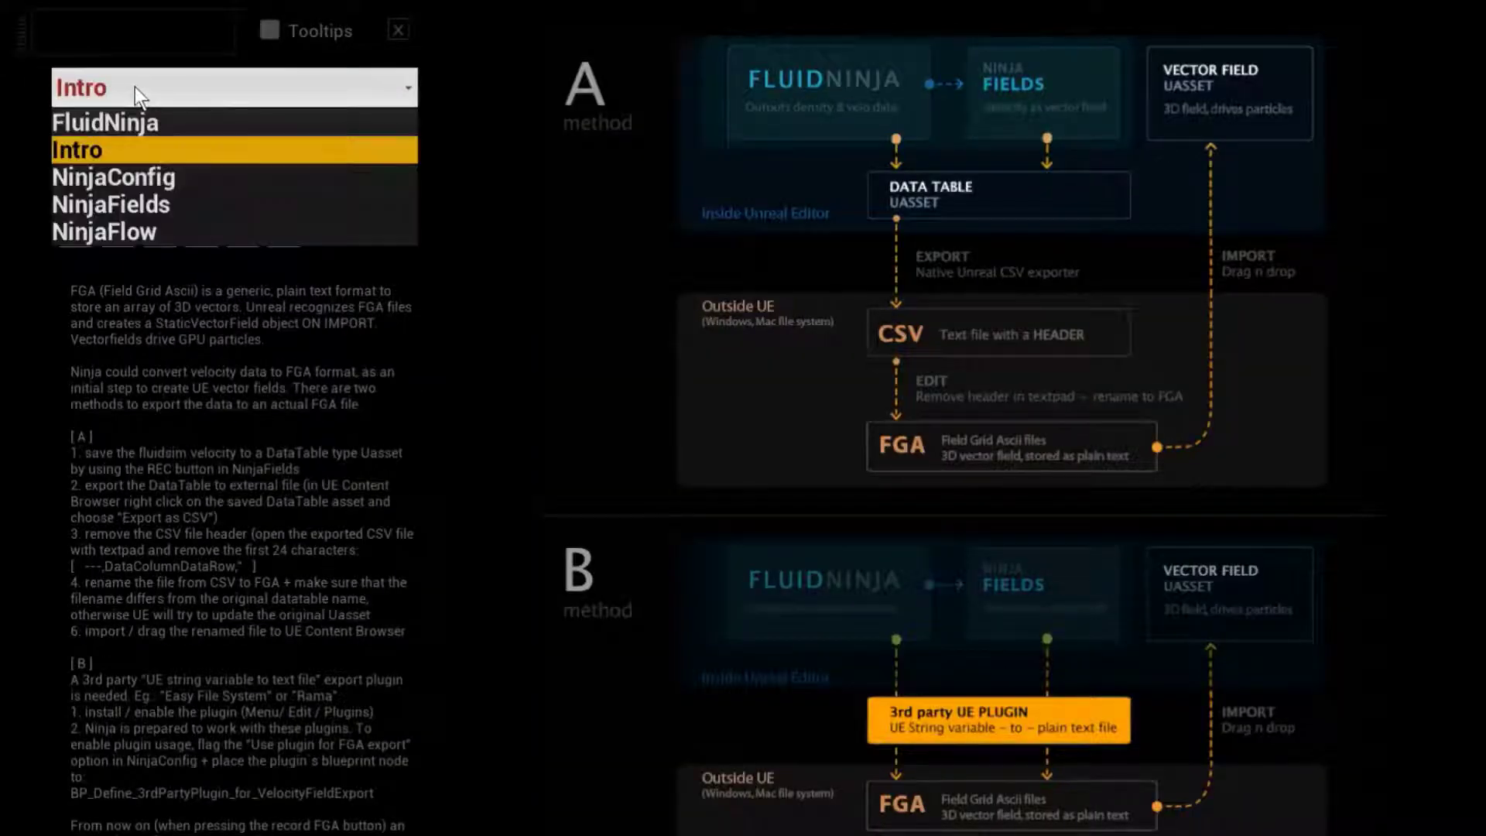
left_click(136, 174)
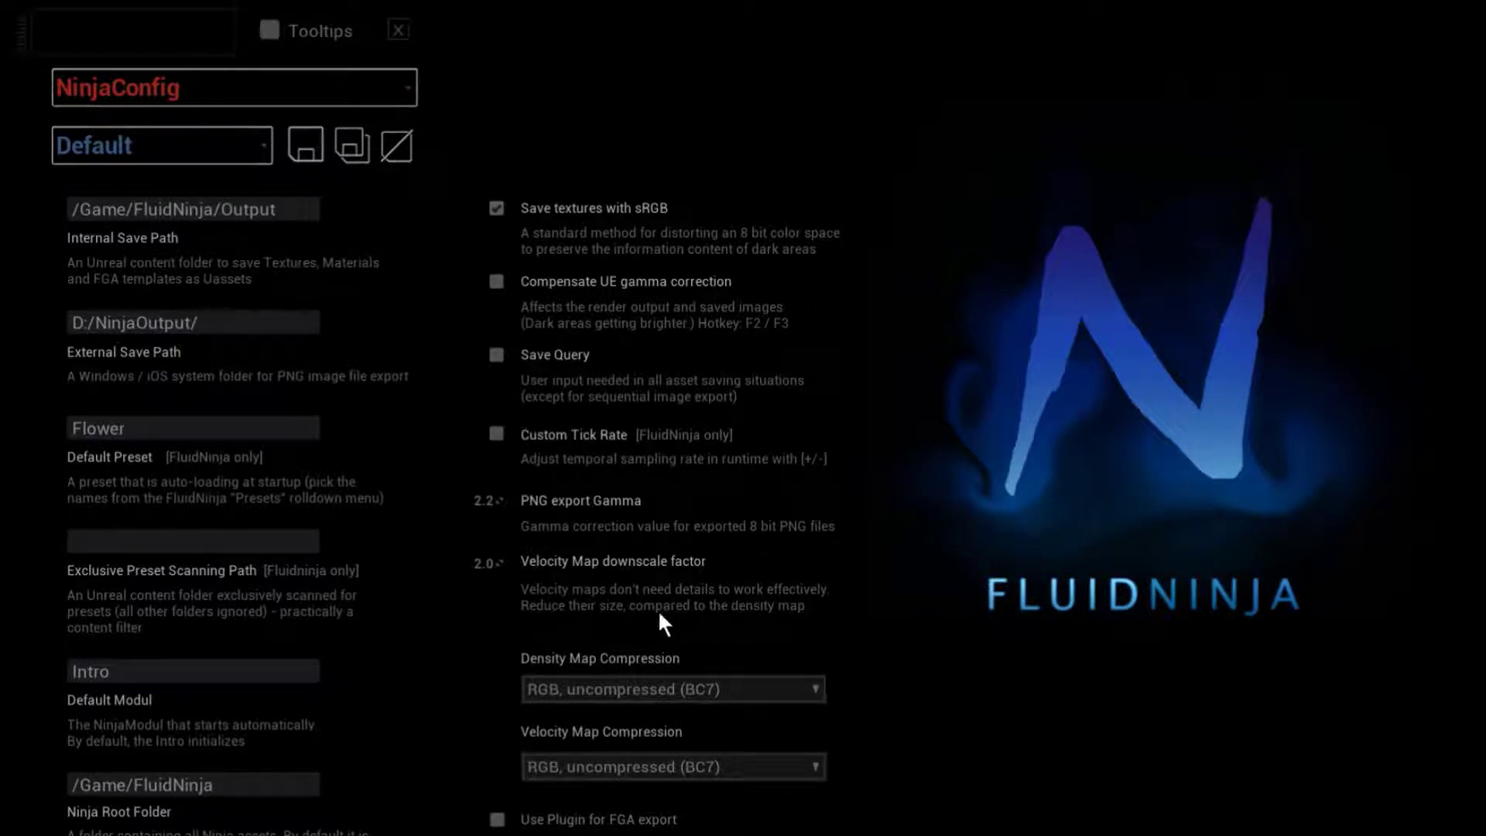
Step: Switch to the NinjaFields module and briefly show the velocity backplate behind the particles
left_click(192, 80)
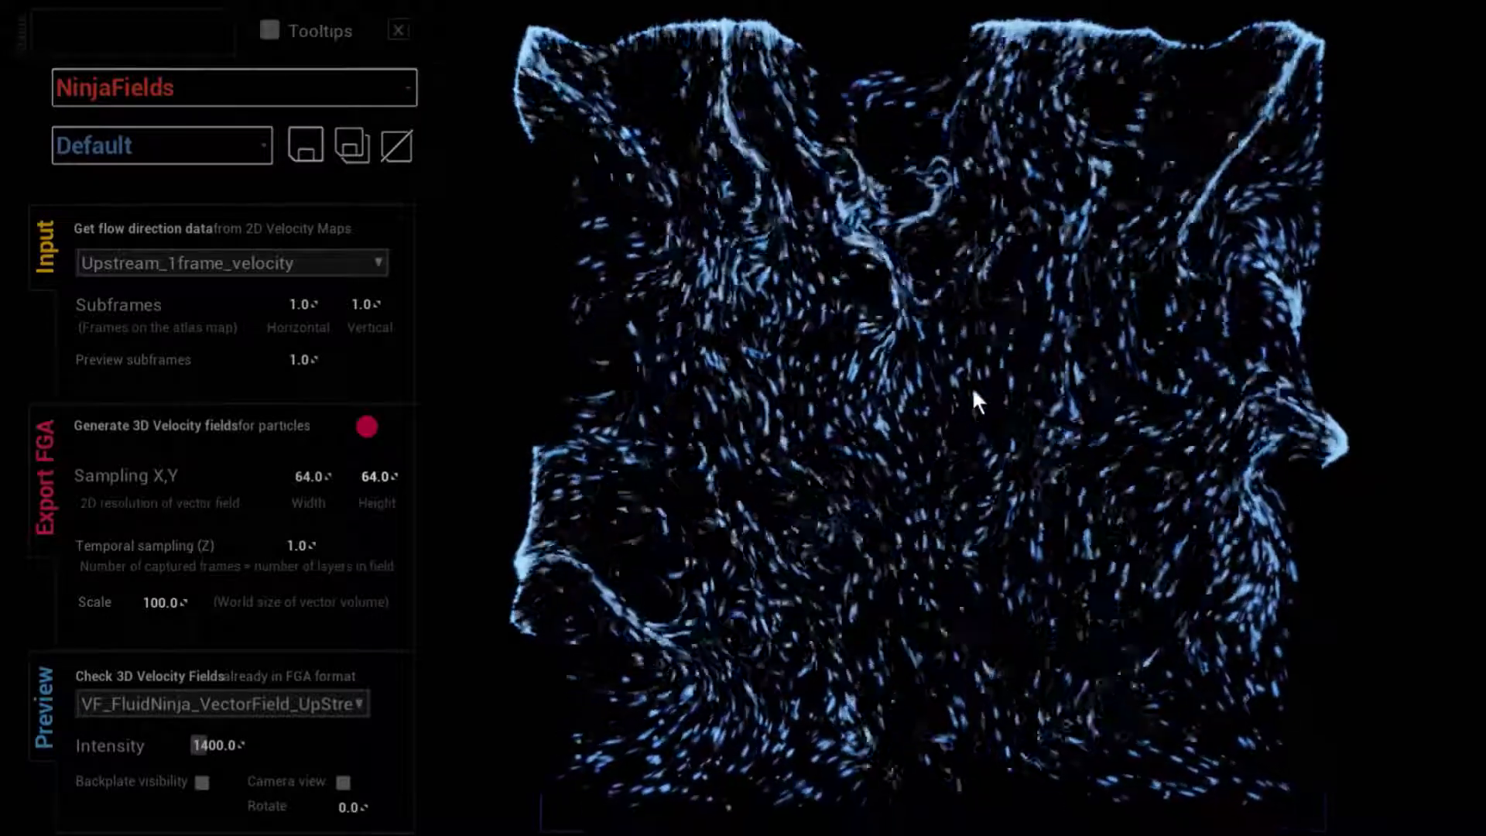
left_click(200, 783)
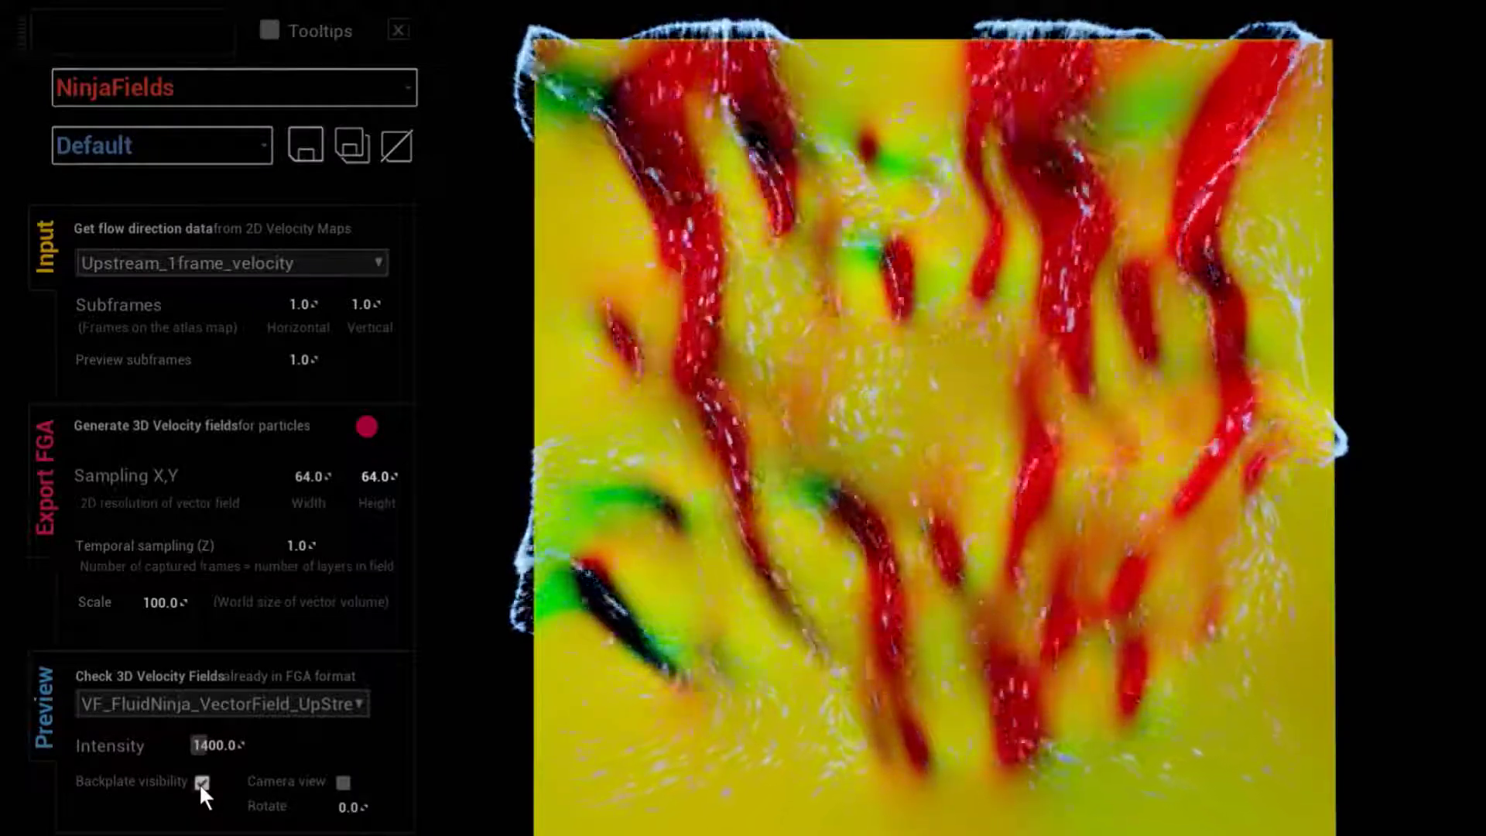
left_click(202, 783)
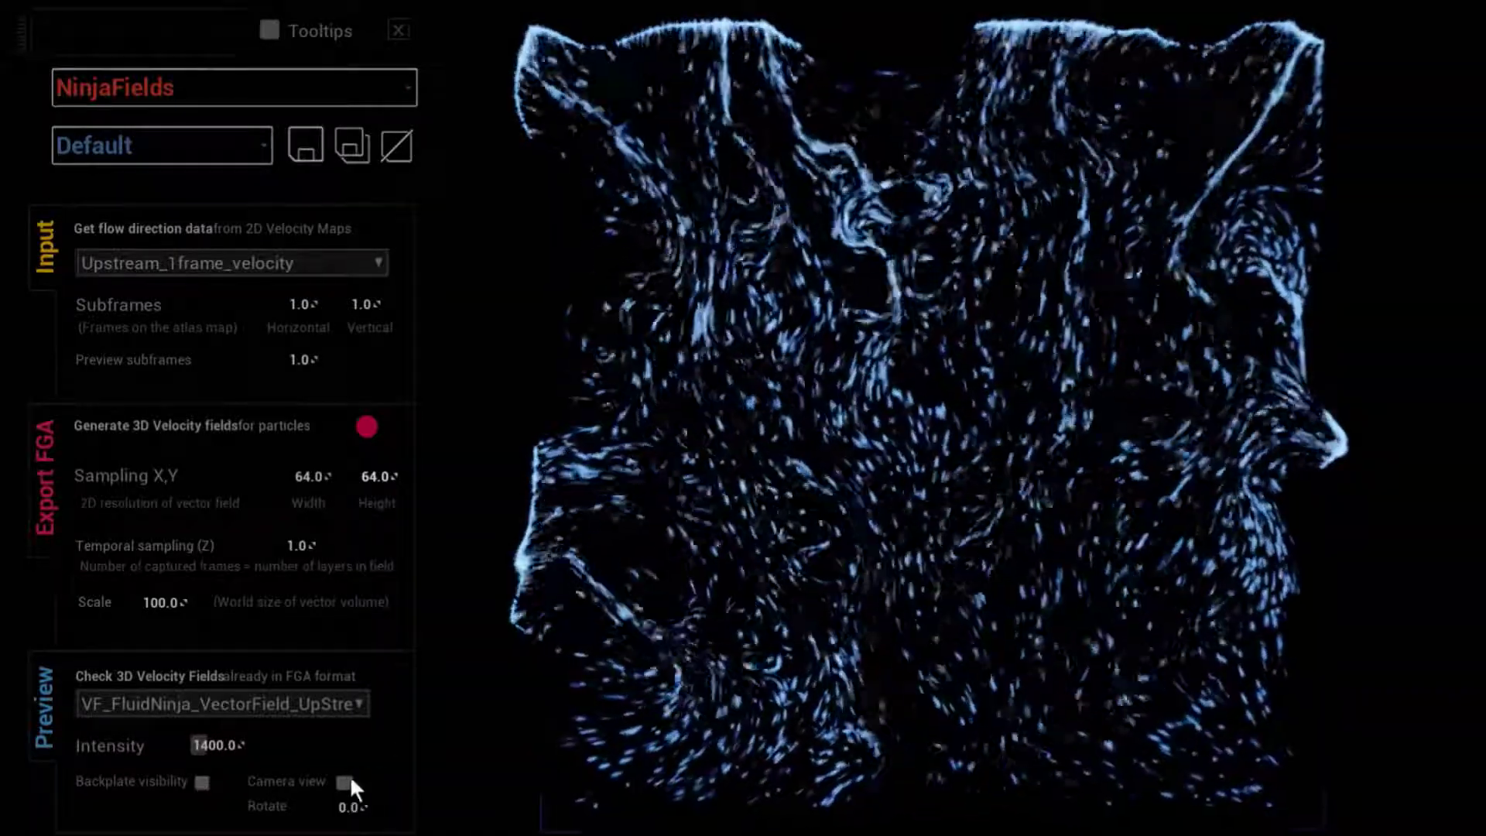
Step: Enable the camera view for the vector field preview, with intensity at about 2696 and rotation at about 147
left_click(343, 783)
left_click_drag(202, 745, 232, 745)
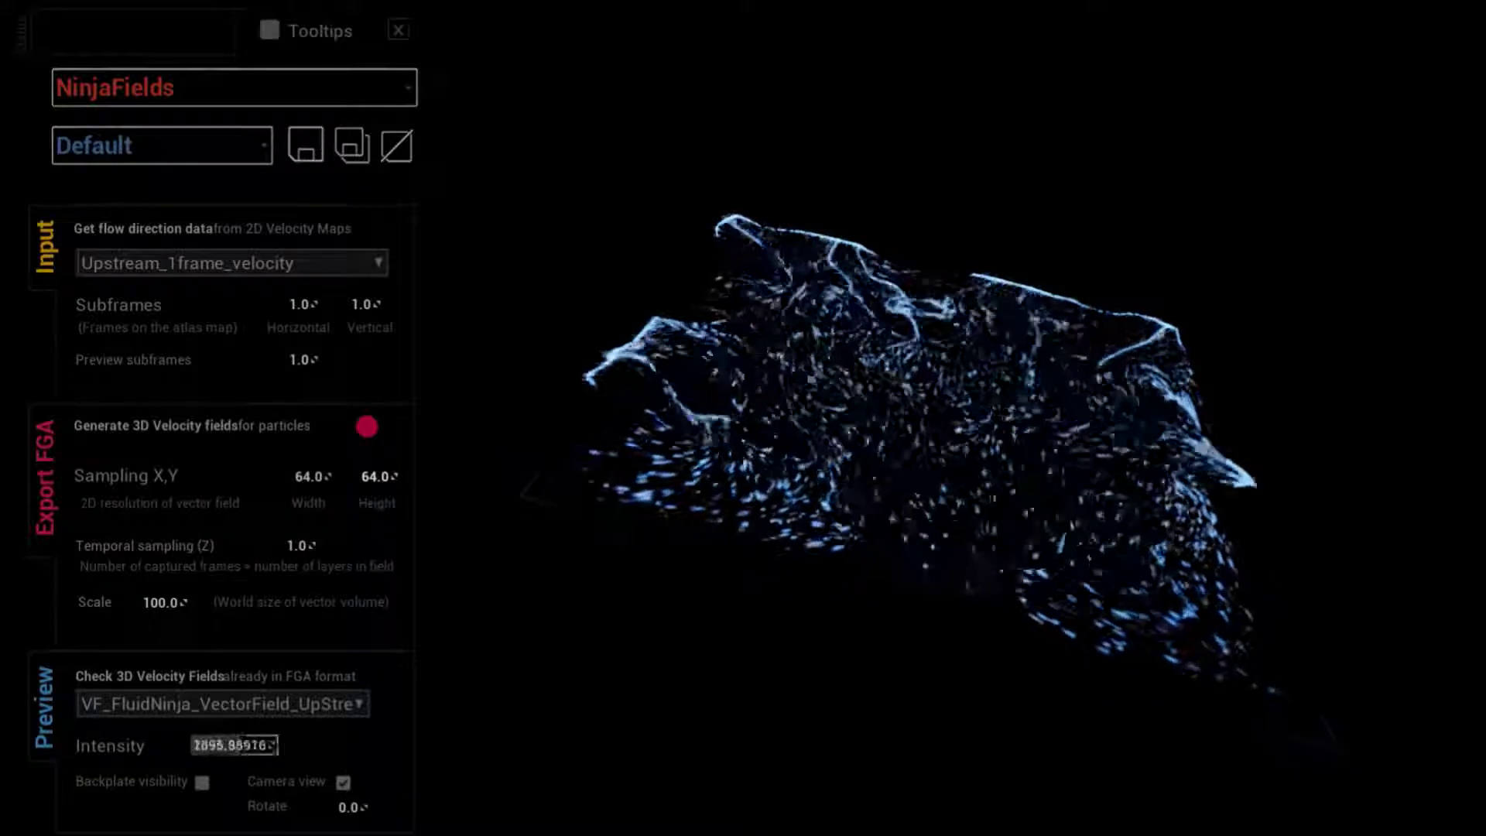
left_click_drag(347, 805, 457, 807)
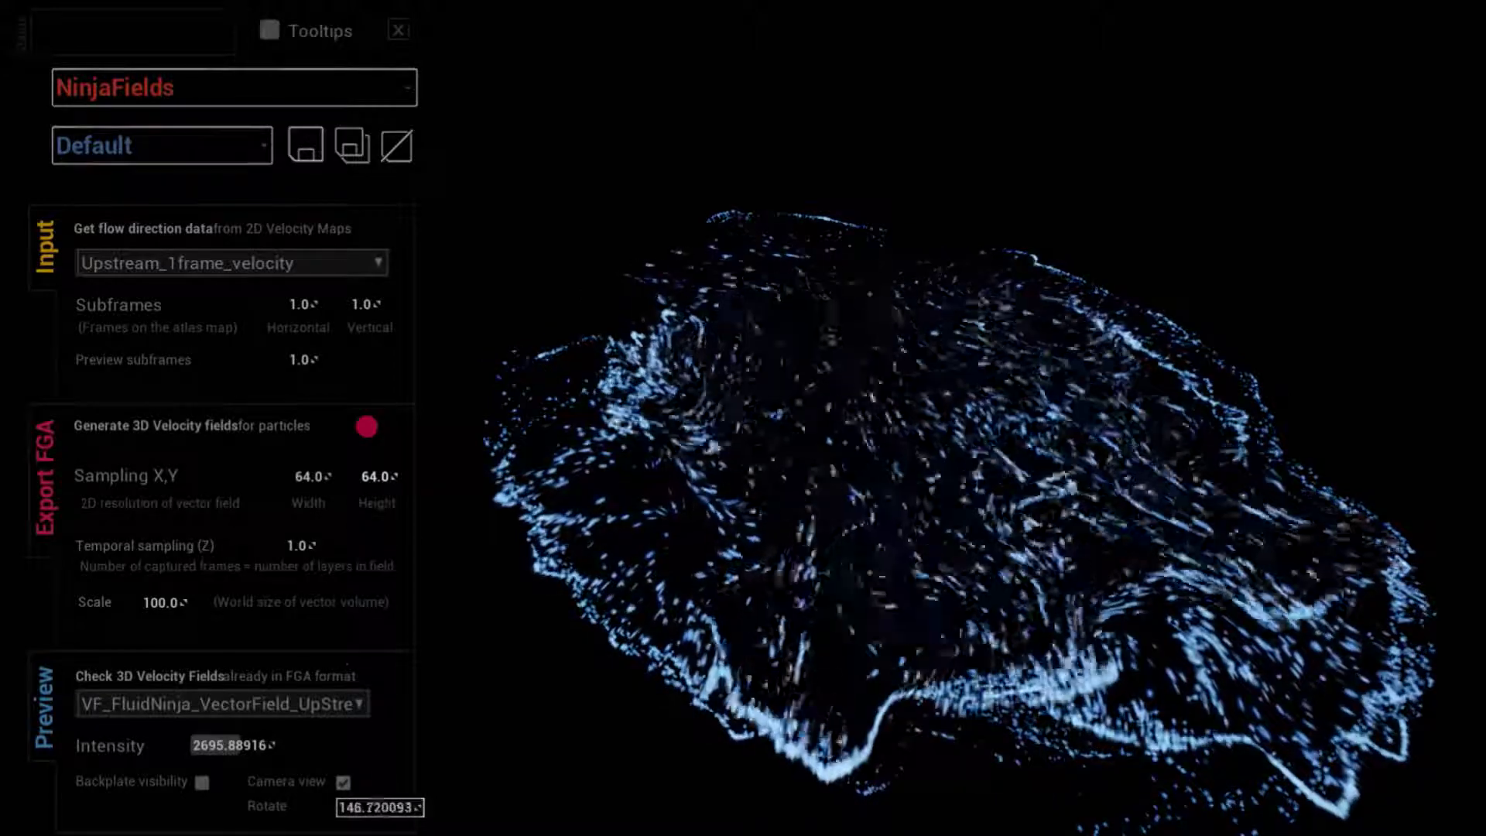
Step: Load the Flower preset in NinjaFields and turn off the camera view
left_click(147, 158)
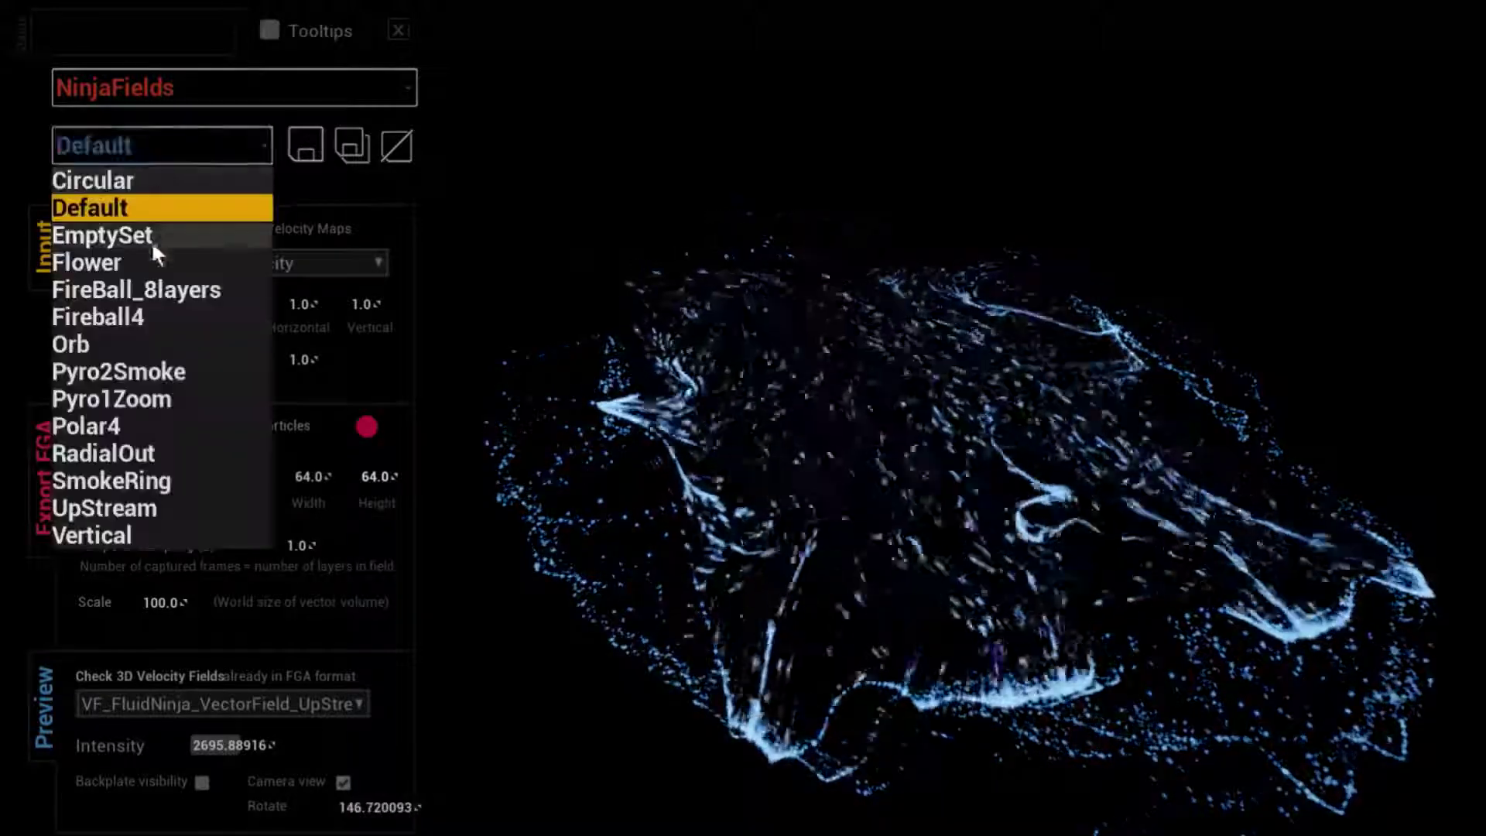
left_click(137, 267)
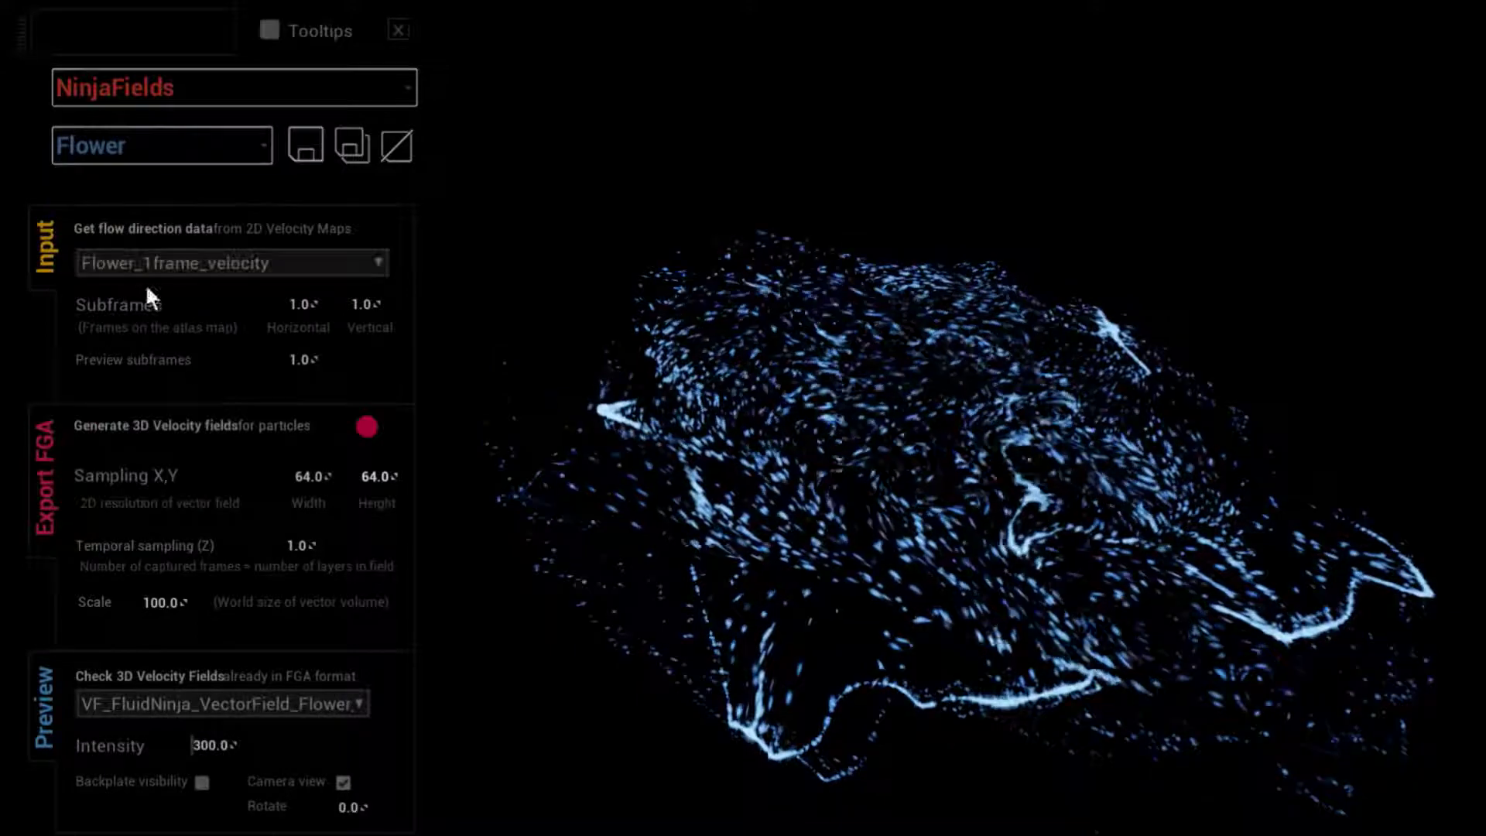
left_click(343, 782)
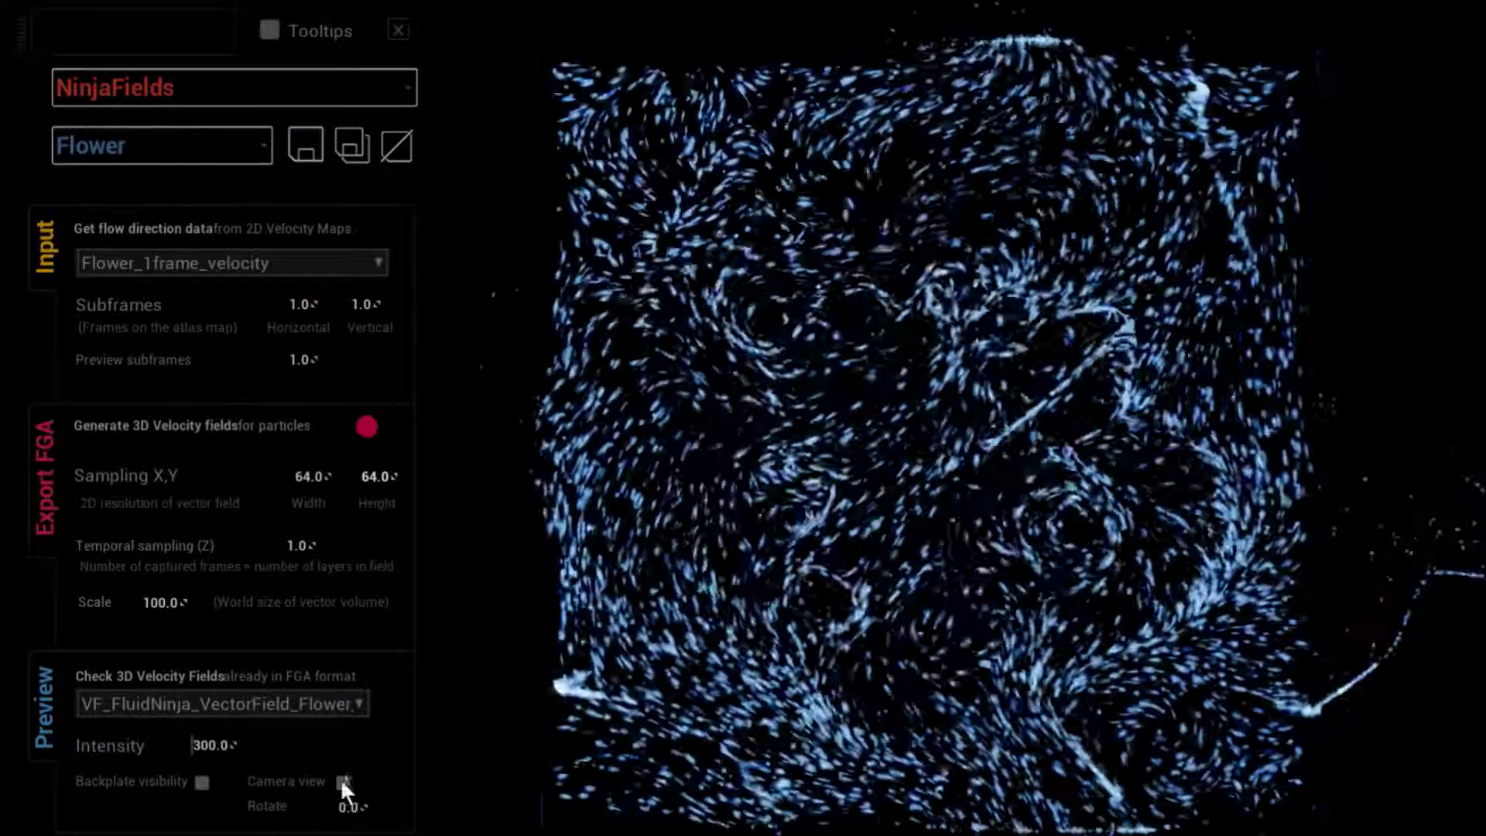
Step: Preview the NinjaFields presets one after another from FireBall_8layers through RadialOut
left_click(151, 147)
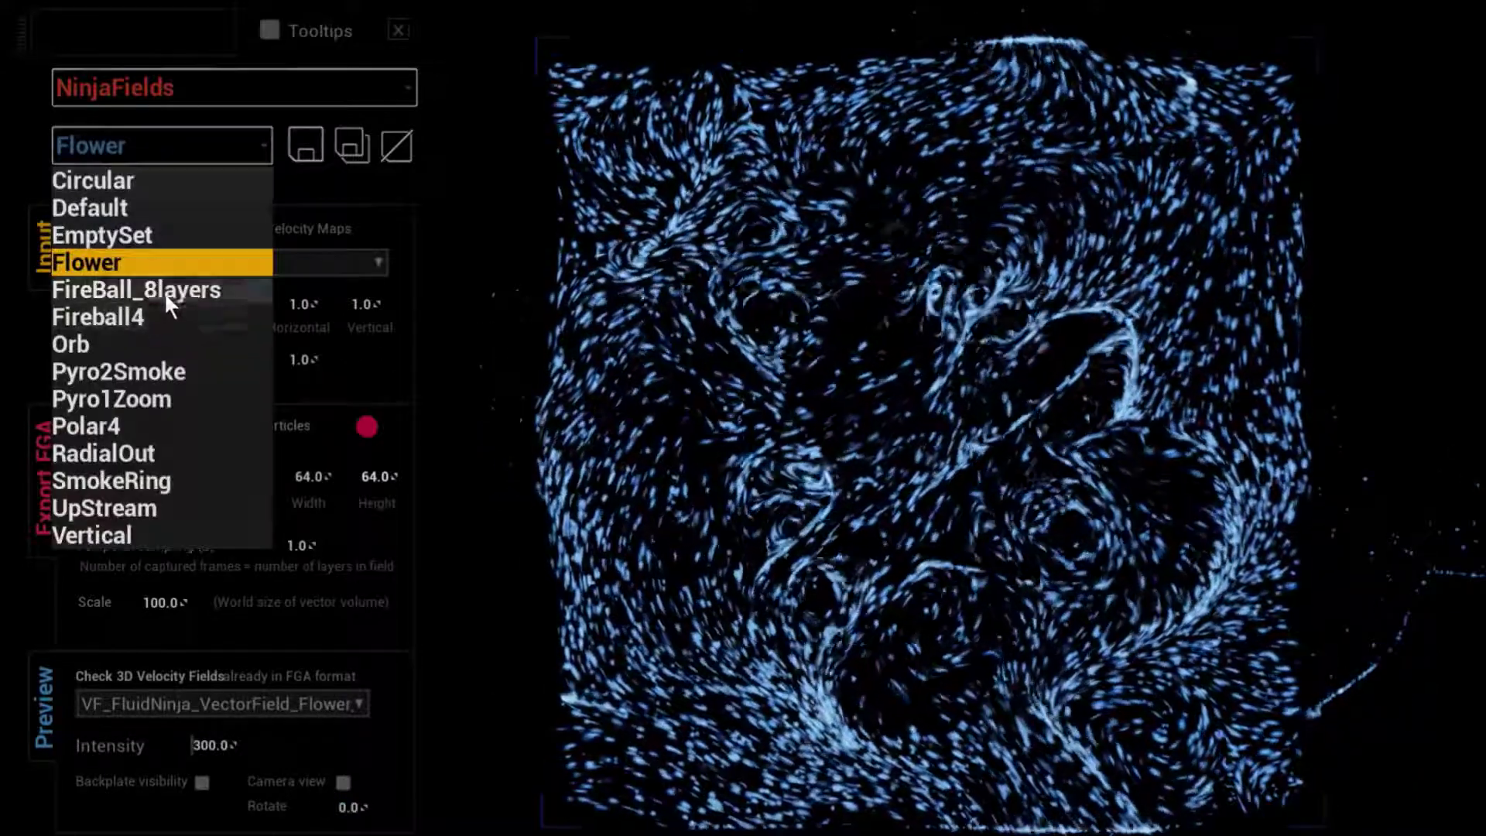
left_click(164, 291)
key("Down")
key("Down")
key("Down")
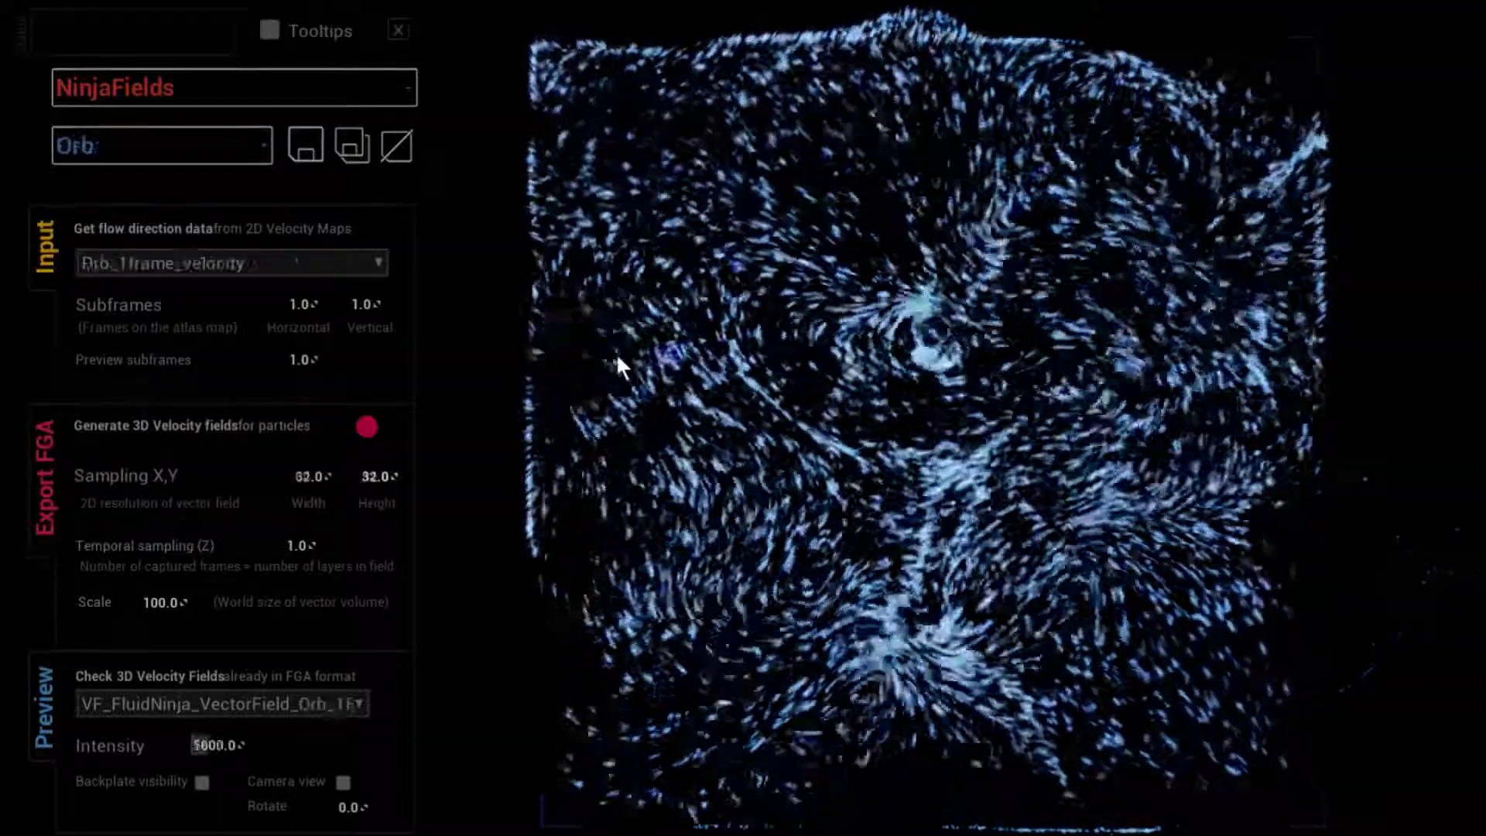
key("Down")
key("Down")
key("Down")
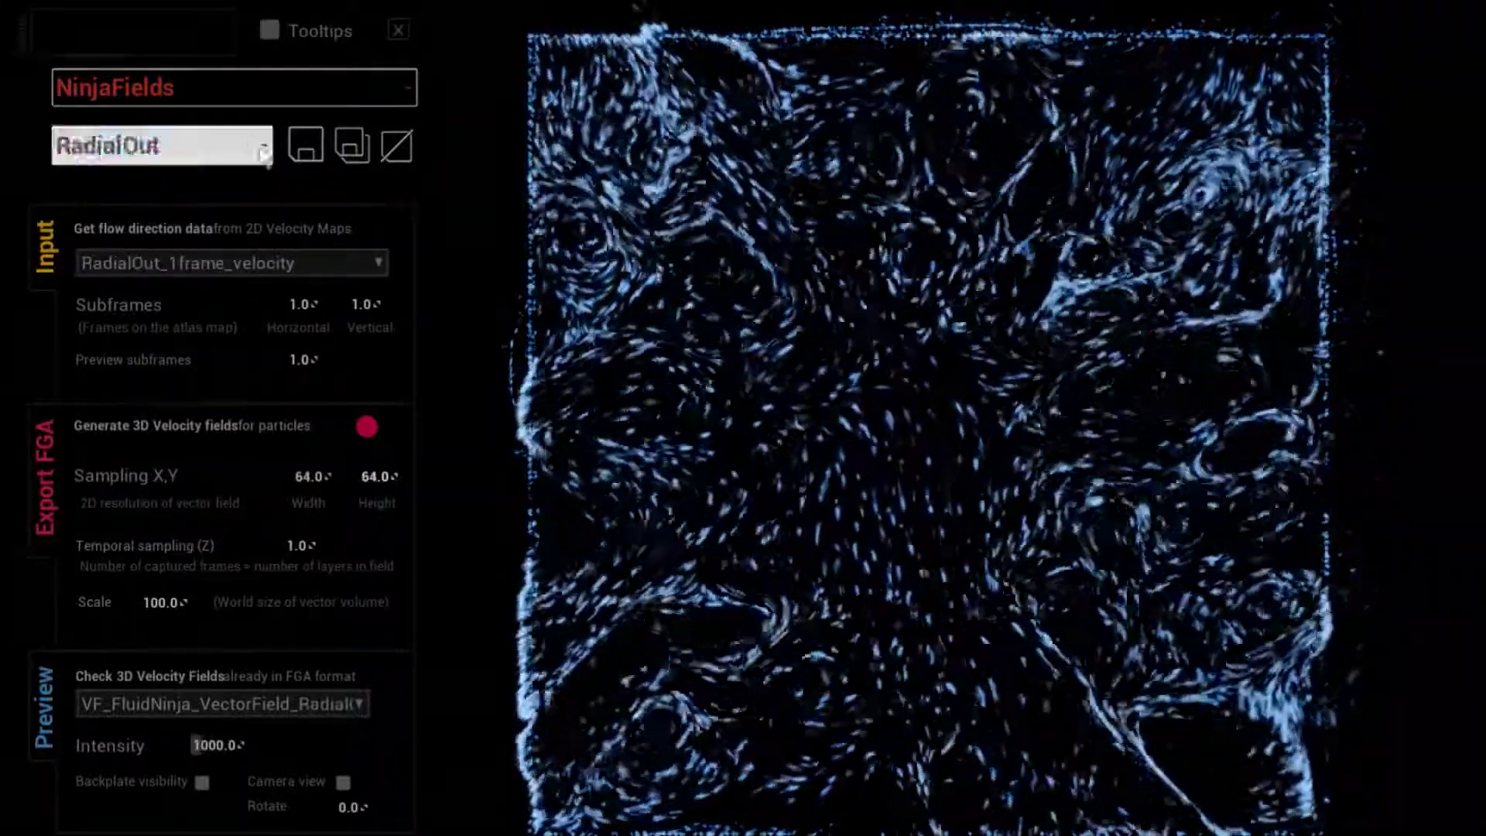
Step: Switch to the NinjaFlow module and load its Aurora preset
left_click(196, 91)
left_click(128, 232)
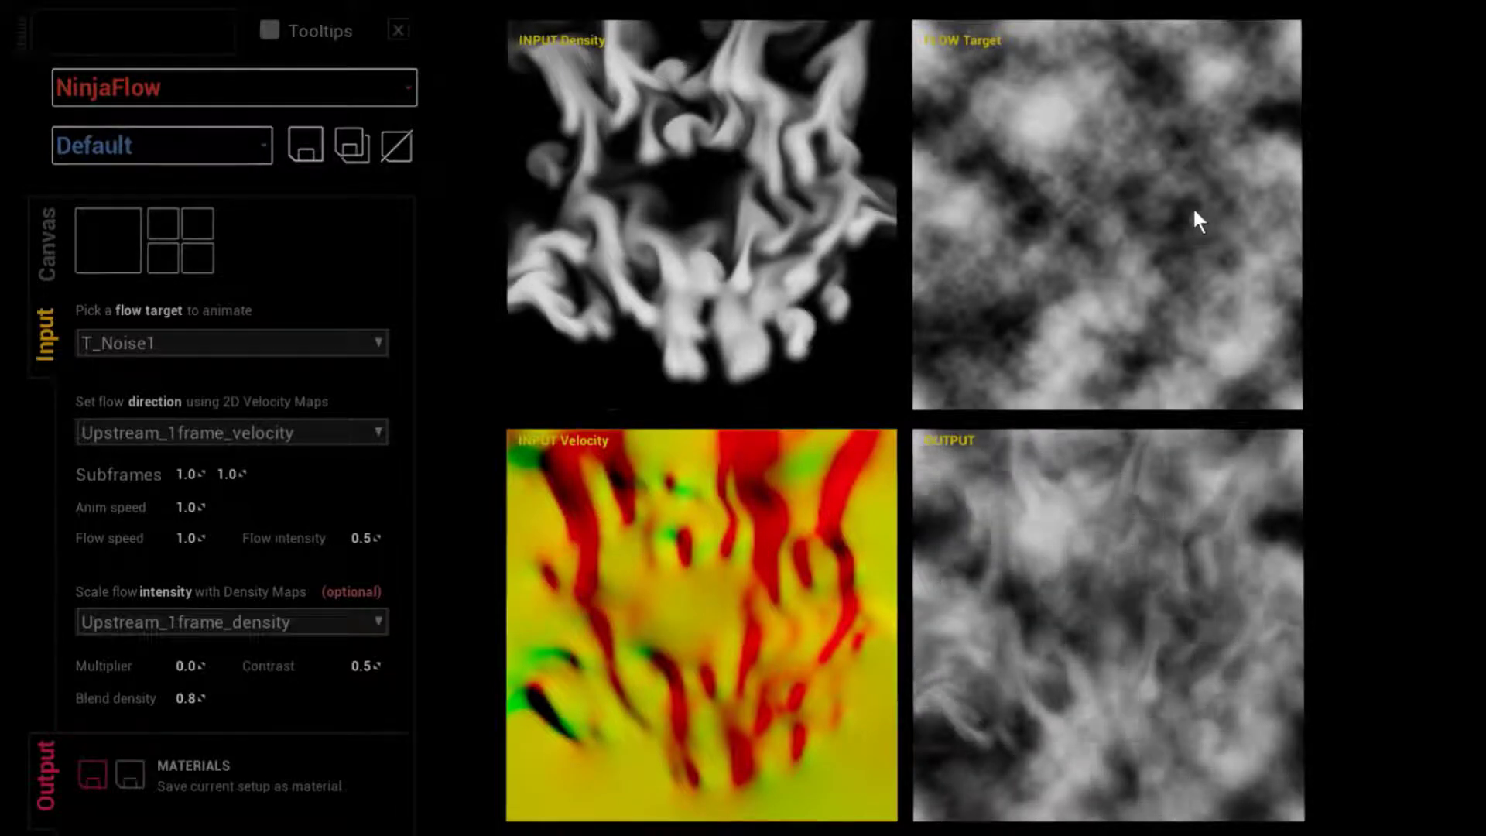
left_click(217, 146)
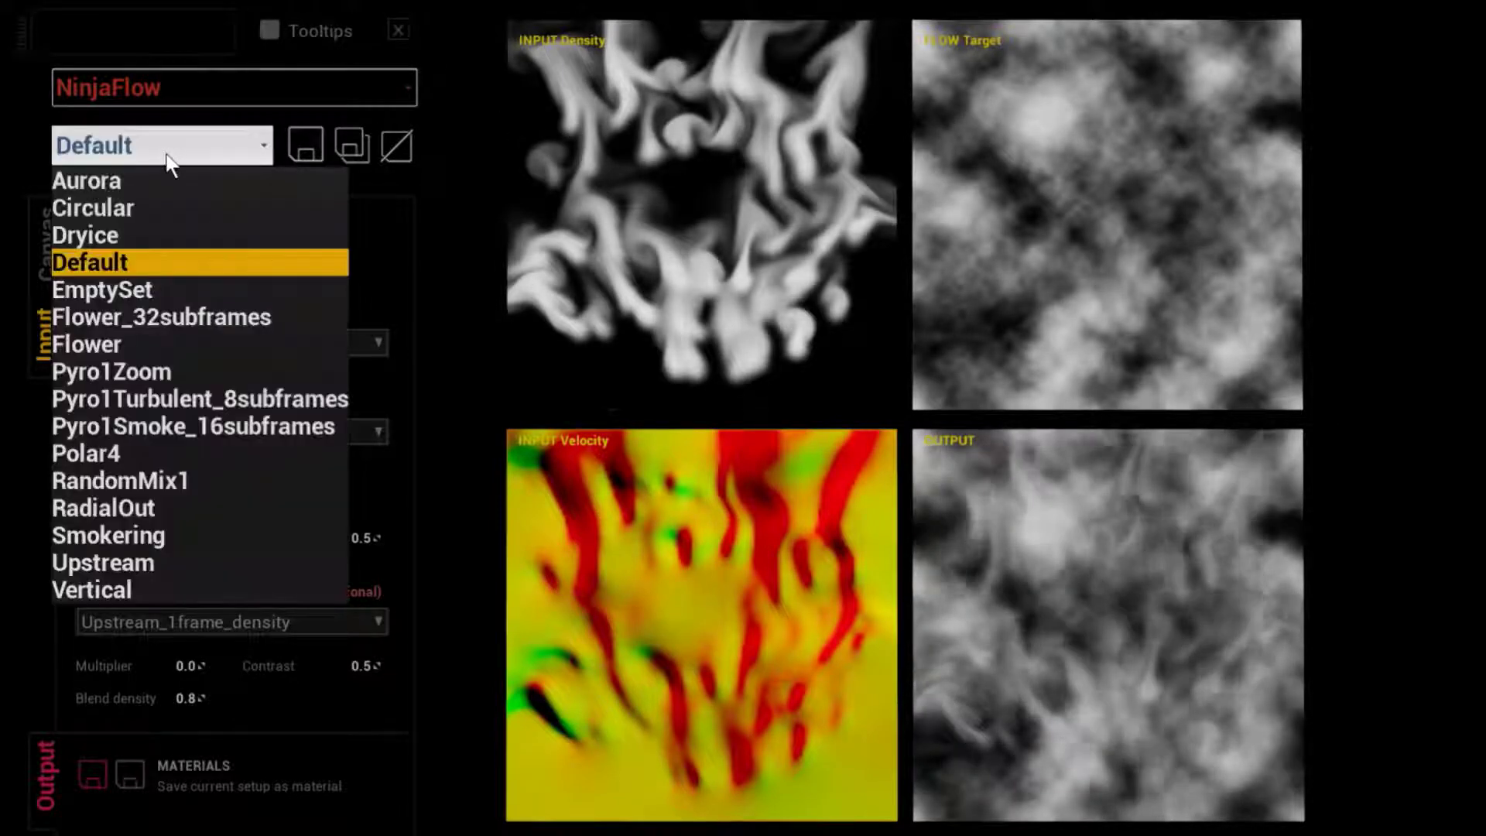
left_click(113, 179)
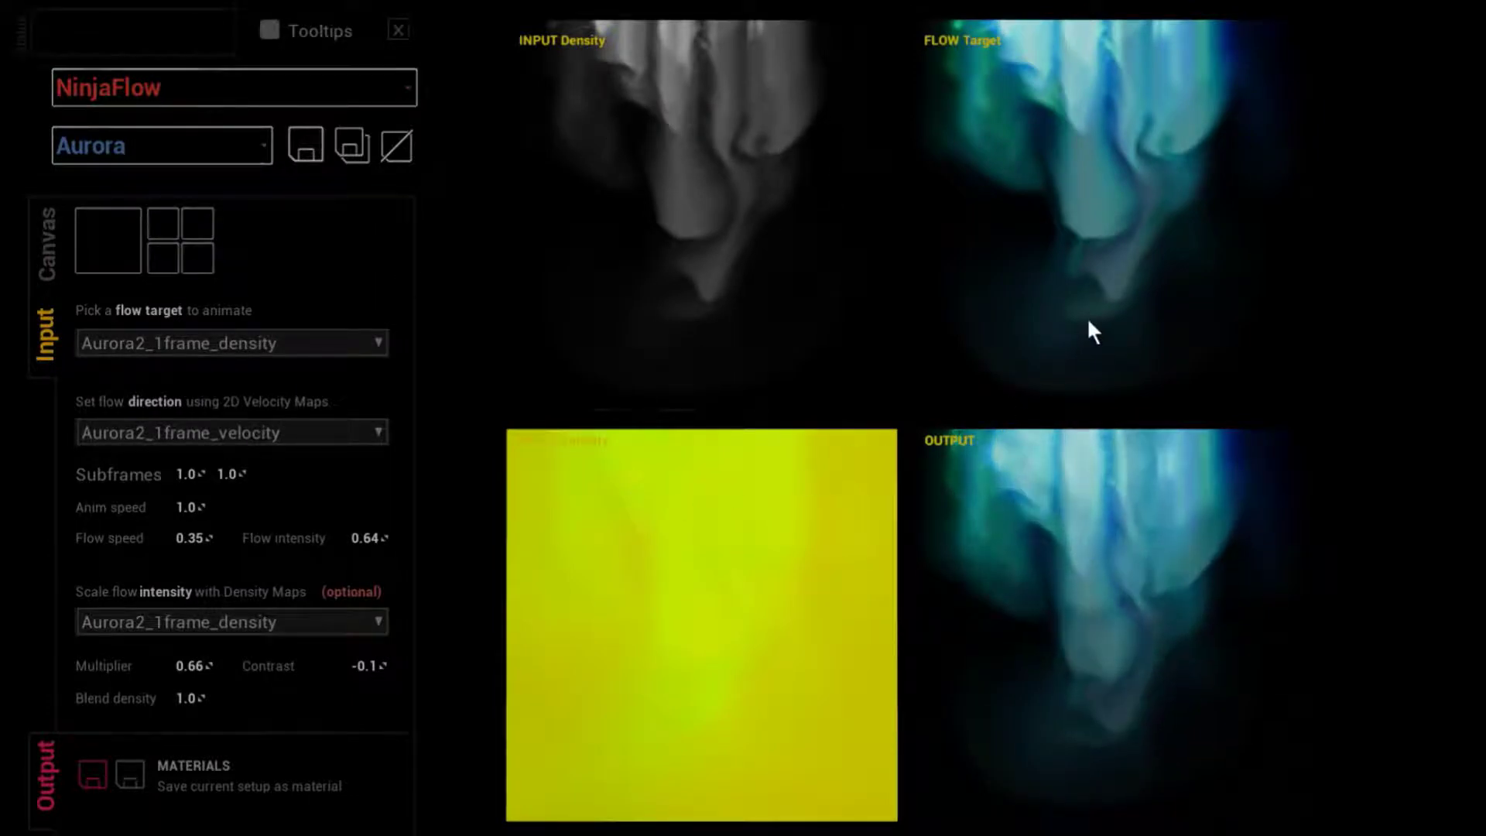
Step: Save the Aurora setup as an advanced material with only the enlarged output shown, and close the running tool
left_click(98, 260)
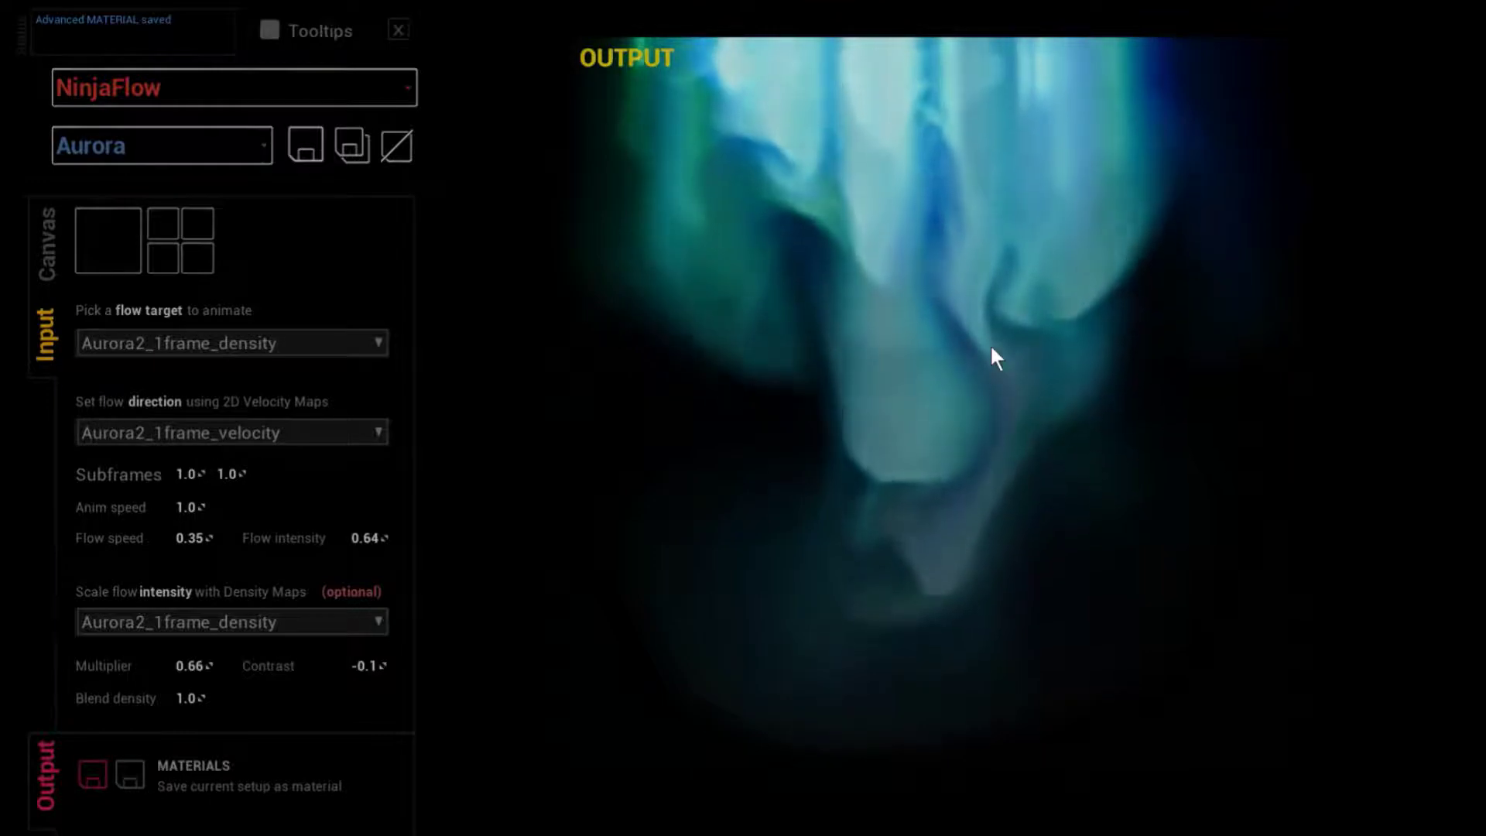
left_click(235, 80)
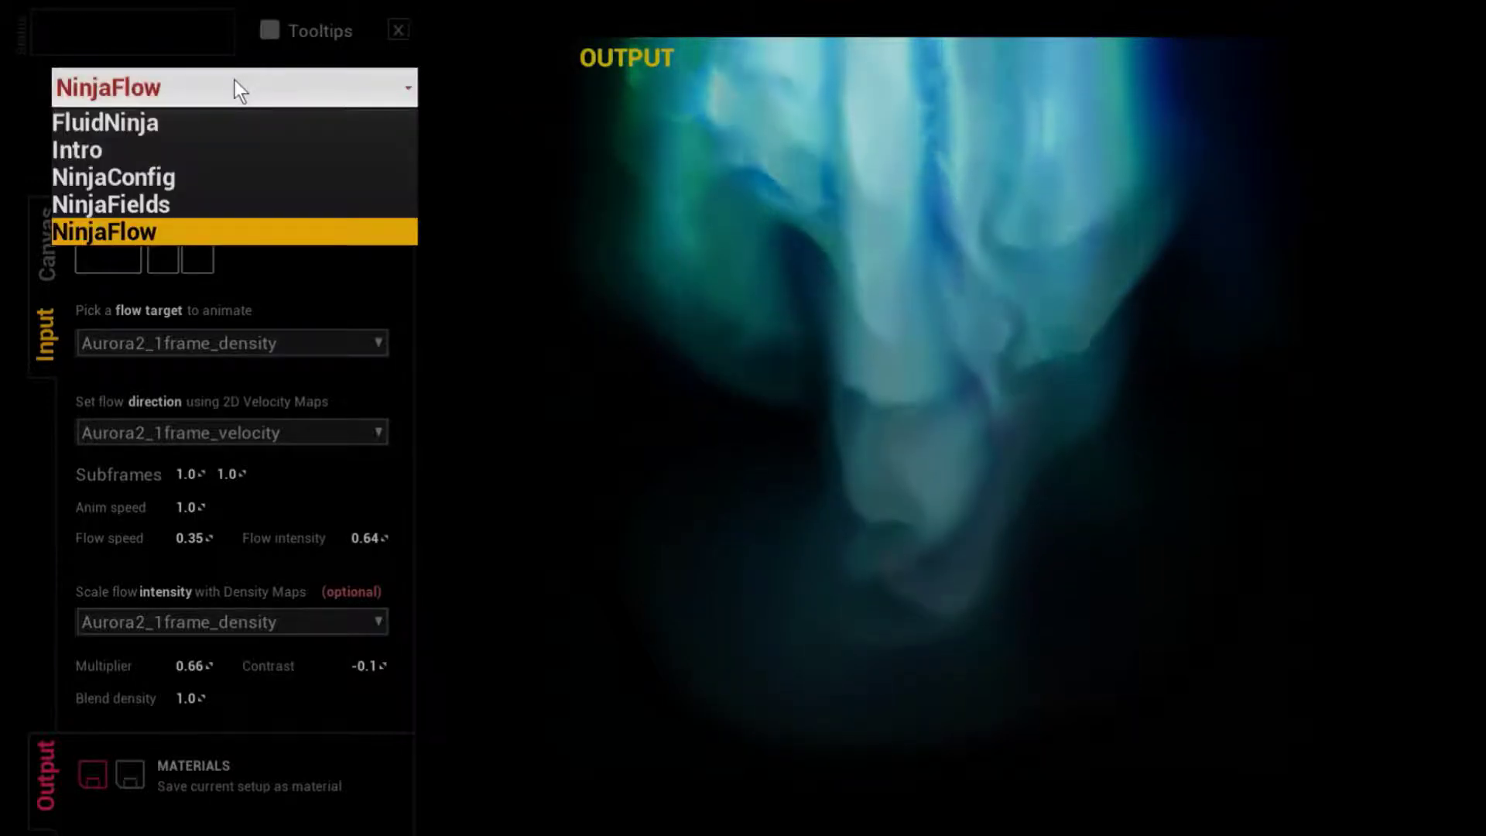
left_click(234, 80)
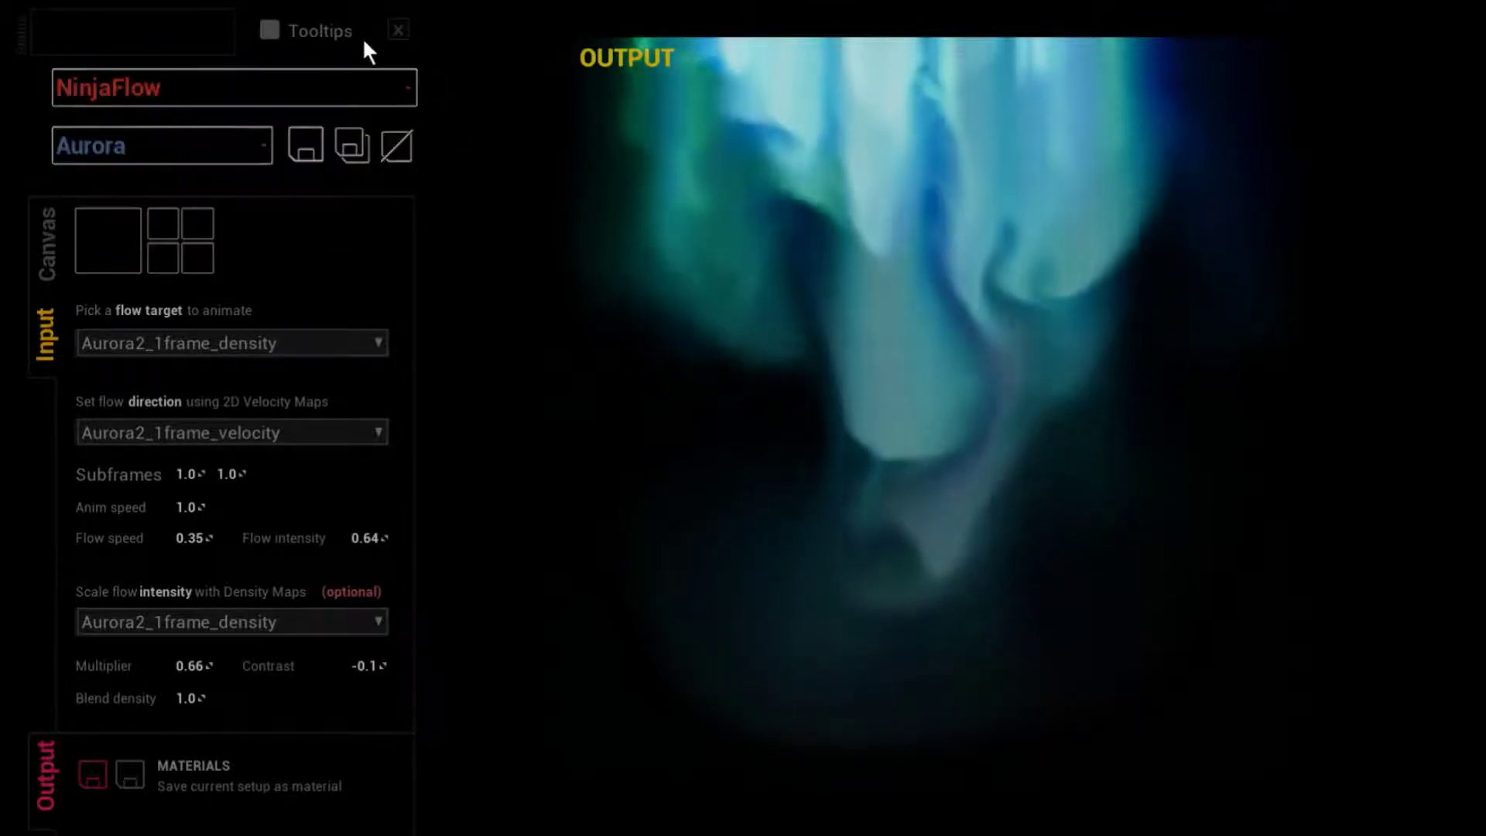
left_click(398, 30)
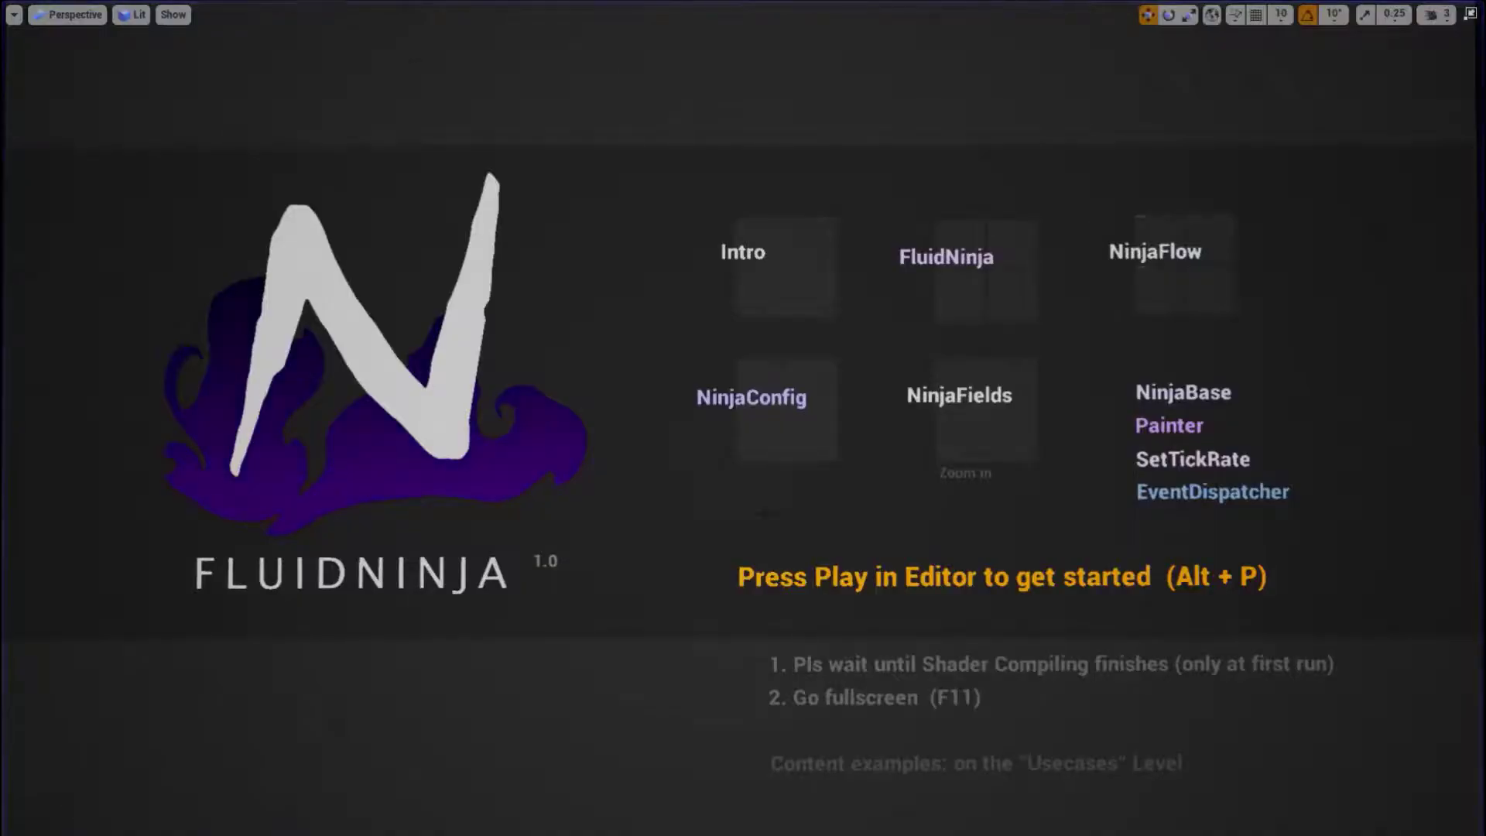